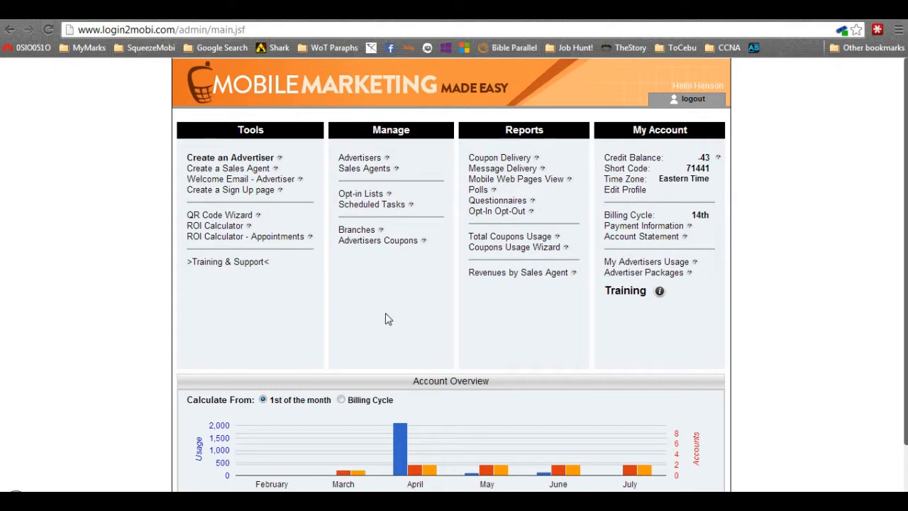
# Open the Training & Support coaching site from the Tools list.
pyautogui.click(386, 317)
pyautogui.click(231, 262)
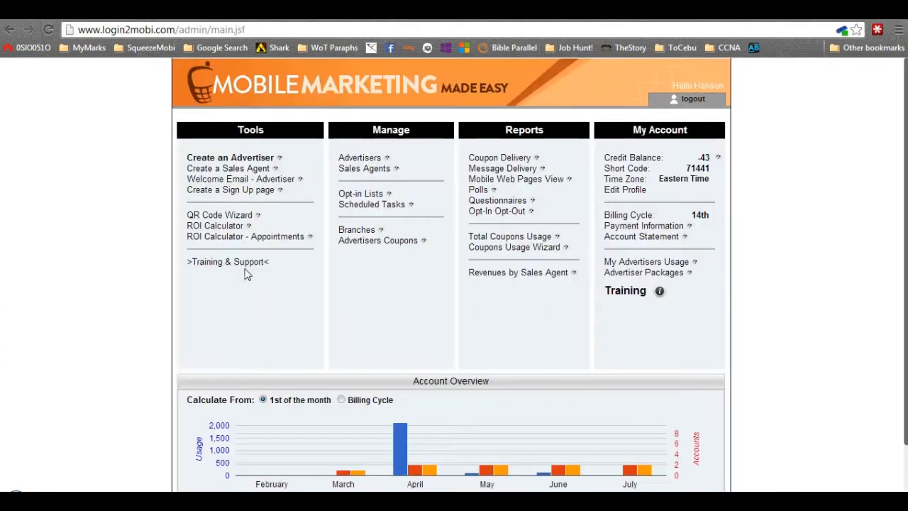
pyautogui.moveTo(290, 266); pyautogui.dragTo(175, 253)
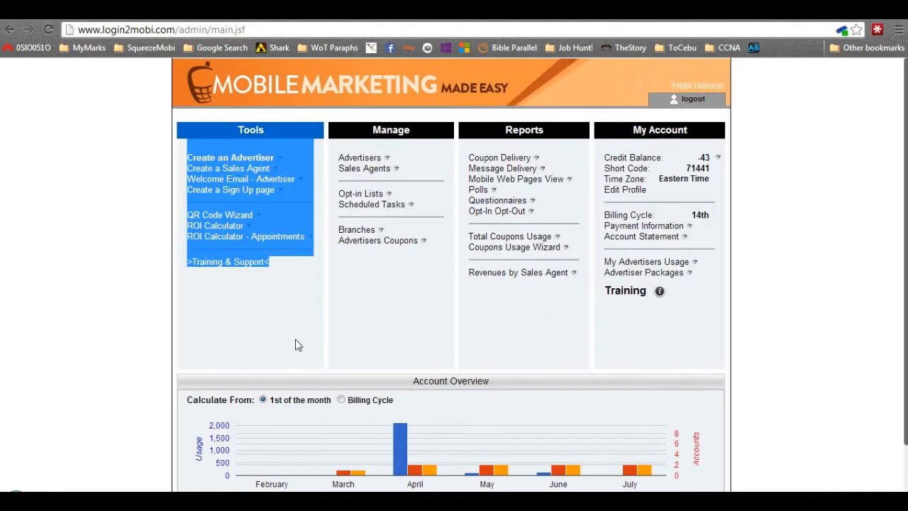
pyautogui.click(298, 346)
pyautogui.click(213, 9)
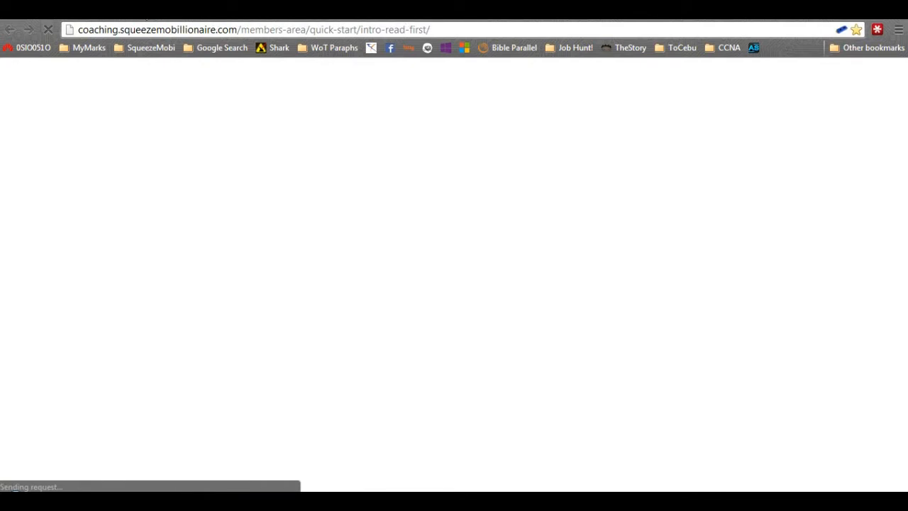
pyautogui.click(100, 9)
pyautogui.click(213, 8)
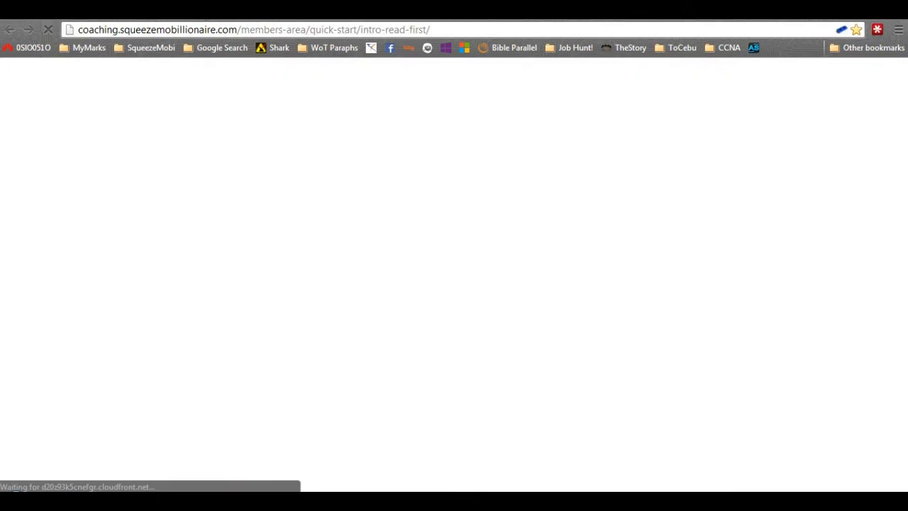
pyautogui.click(99, 8)
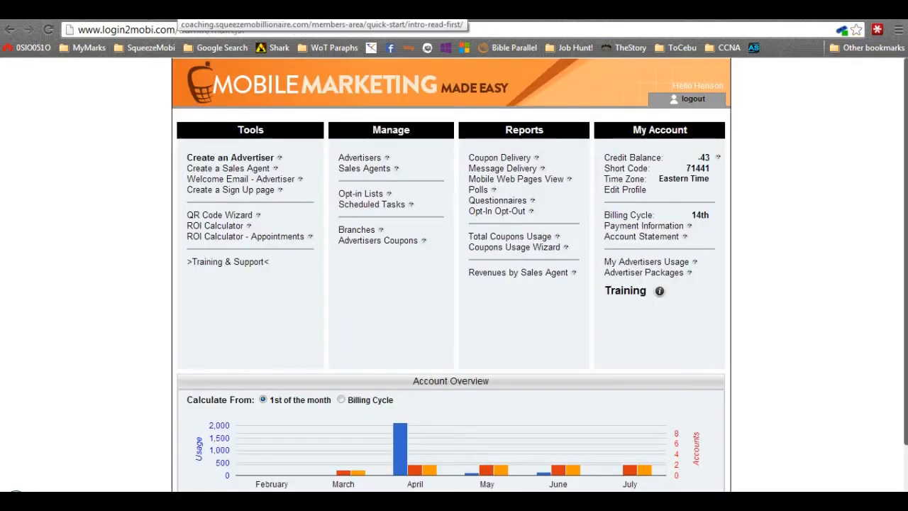
pyautogui.click(213, 9)
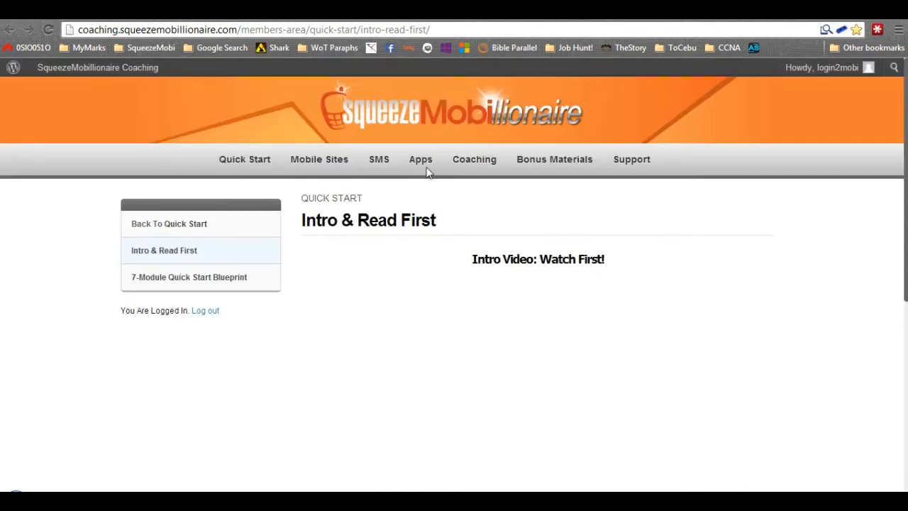
# Open the Apps Knowledge Database and examine its Getting Started and Features Tutorial topics.
pyautogui.moveTo(421, 165)
pyautogui.click(455, 199)
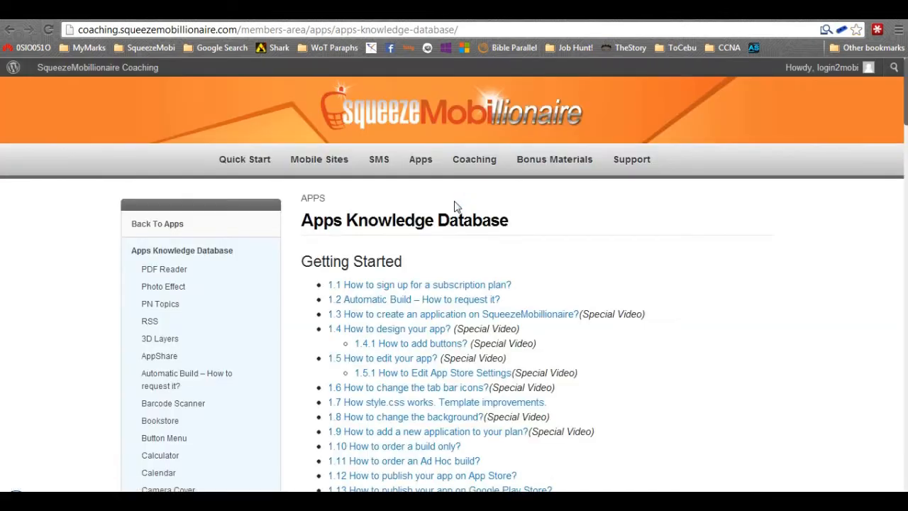
pyautogui.scroll(-4, 455, 205)
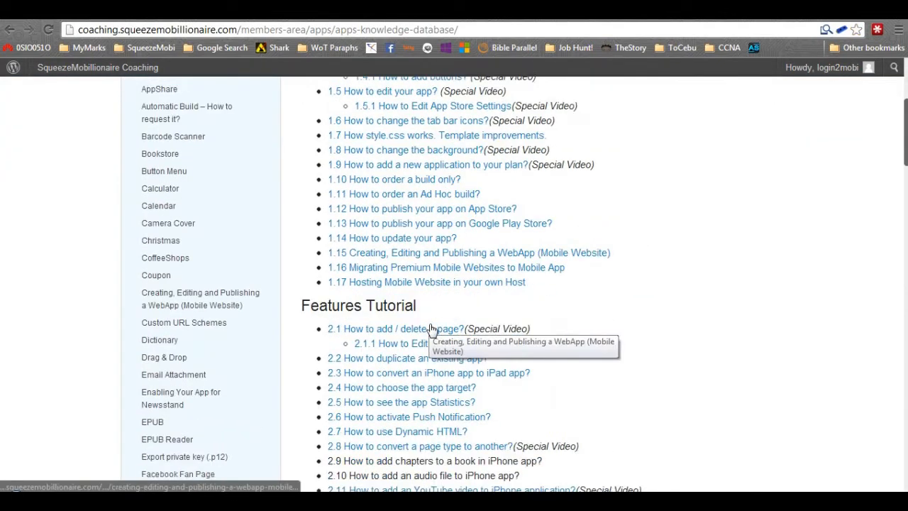
pyautogui.scroll(-1, 468, 359)
pyautogui.scroll(1, 507, 376)
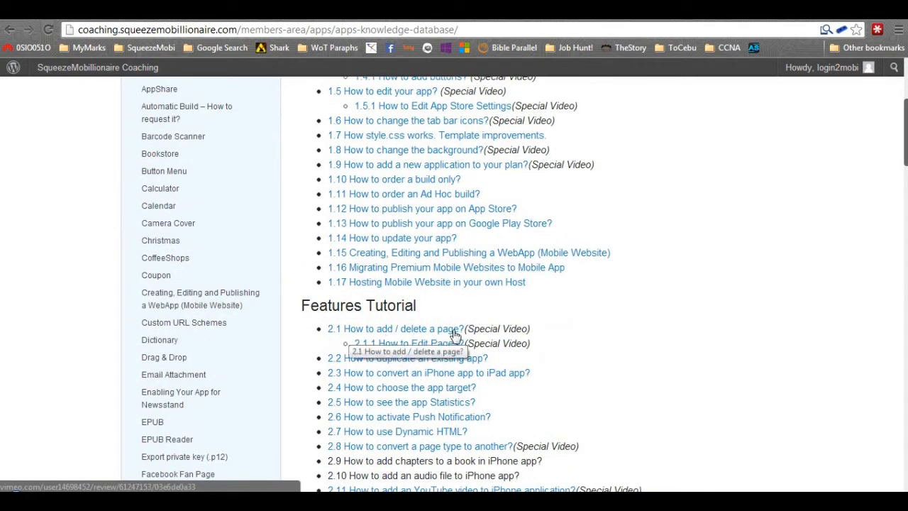
pyautogui.scroll(-1, 455, 333)
pyautogui.moveTo(545, 312); pyautogui.dragTo(328, 306)
pyautogui.scroll(-3, 345, 312)
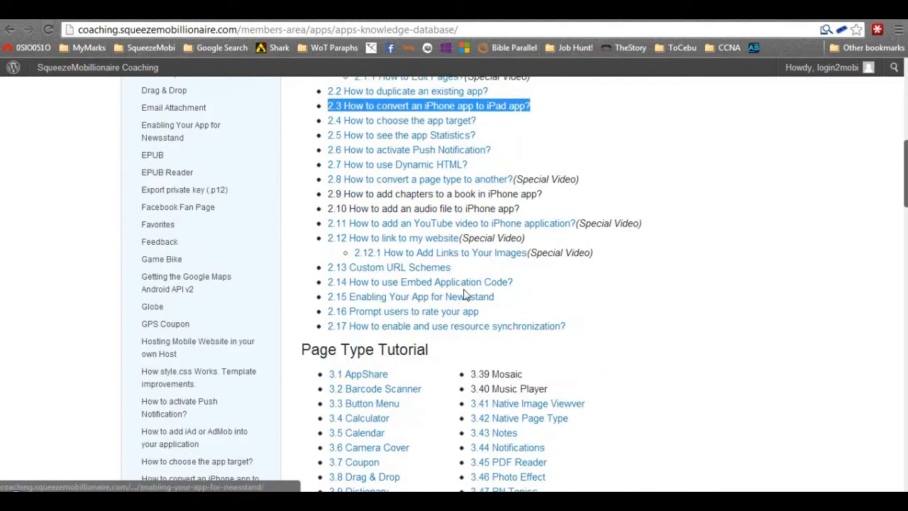
pyautogui.moveTo(457, 267); pyautogui.dragTo(328, 267)
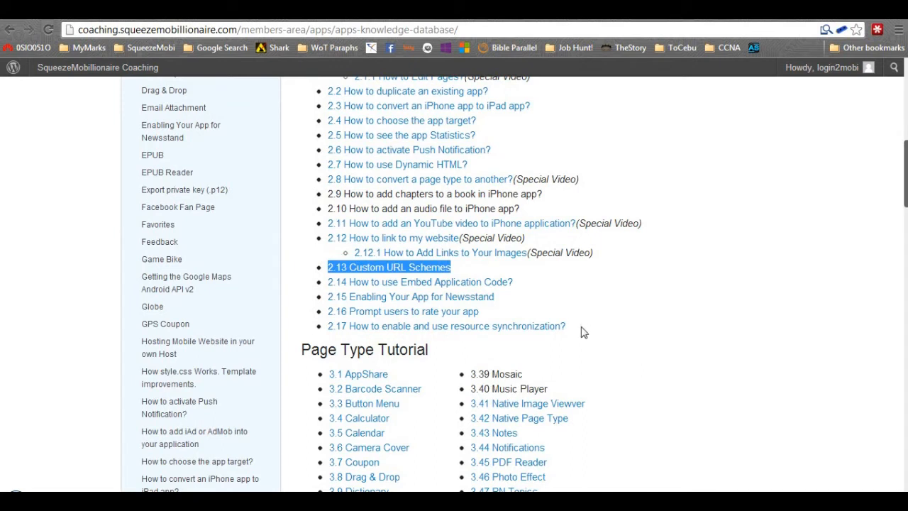
pyautogui.moveTo(496, 297); pyautogui.dragTo(350, 298)
pyautogui.scroll(4, 526, 317)
pyautogui.scroll(3, 468, 333)
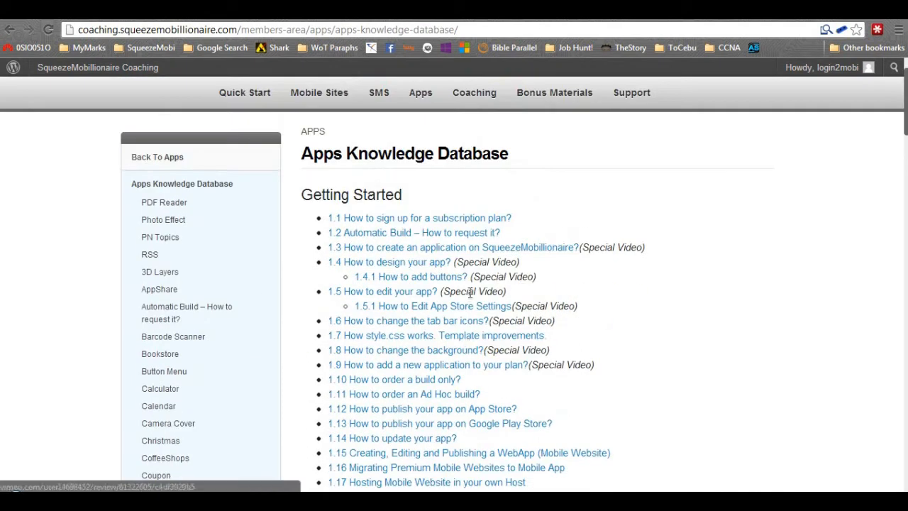
pyautogui.scroll(-2, 477, 235)
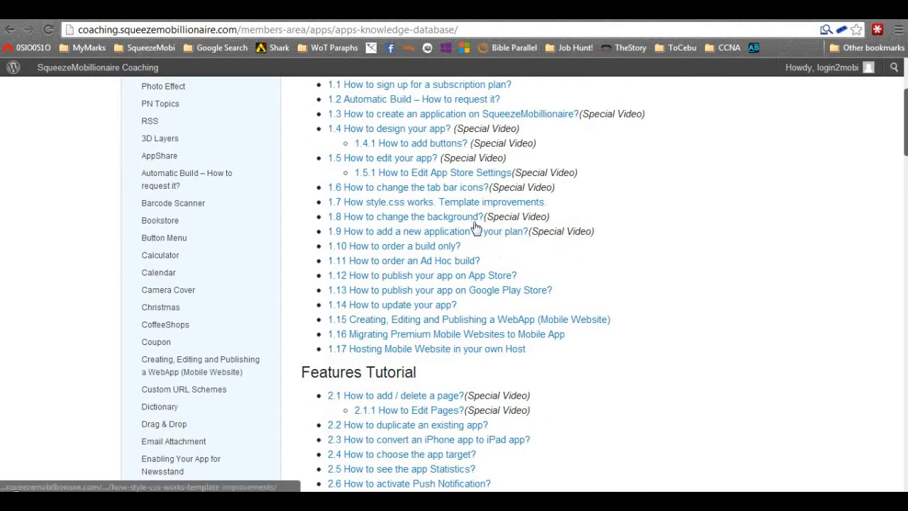
pyautogui.scroll(3, 447, 186)
pyautogui.scroll(-6, 454, 241)
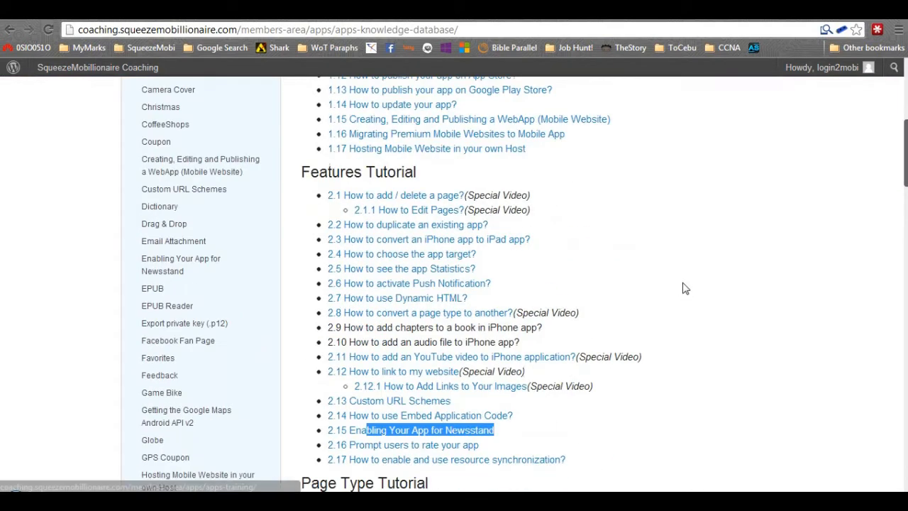
# In the advertiser account, open Mobile Apps & Sites and bring up the dashboard of the testsitefordemo WebApp.
pyautogui.click(206, 10)
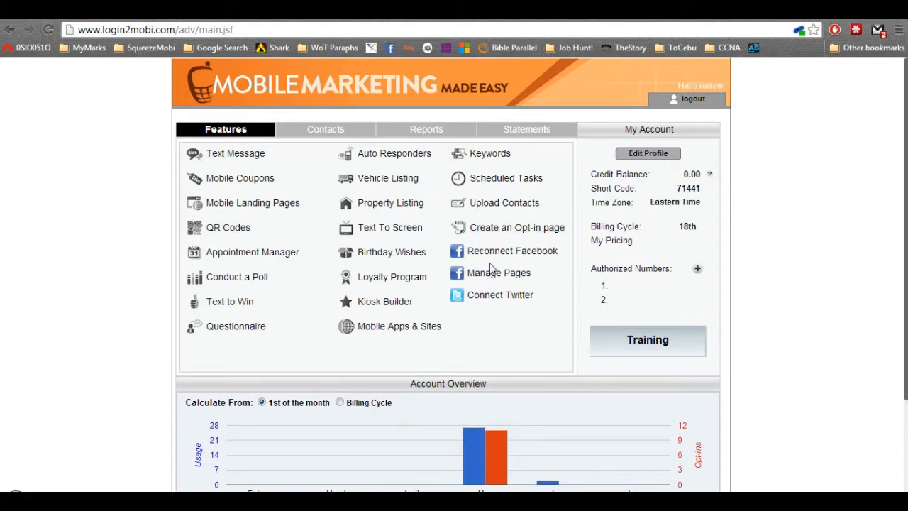
pyautogui.click(423, 330)
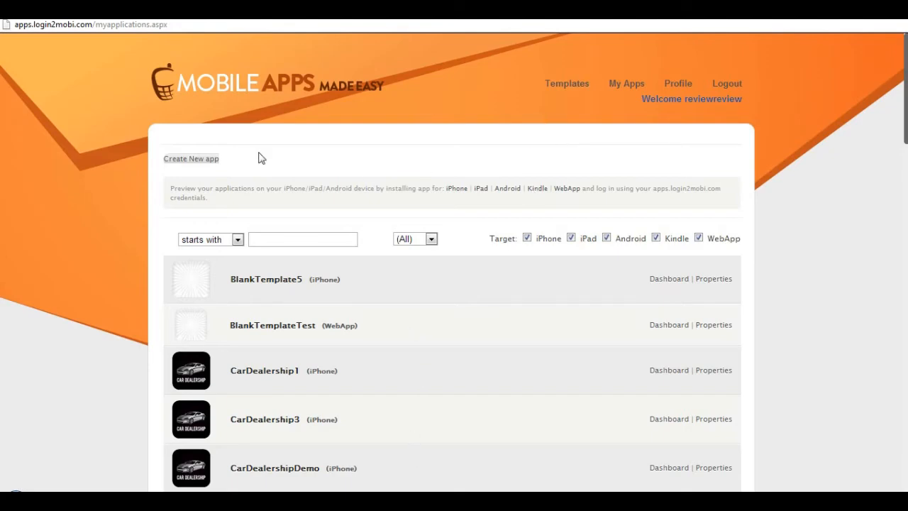
pyautogui.scroll(-4, 308, 156)
pyautogui.scroll(-2, 308, 177)
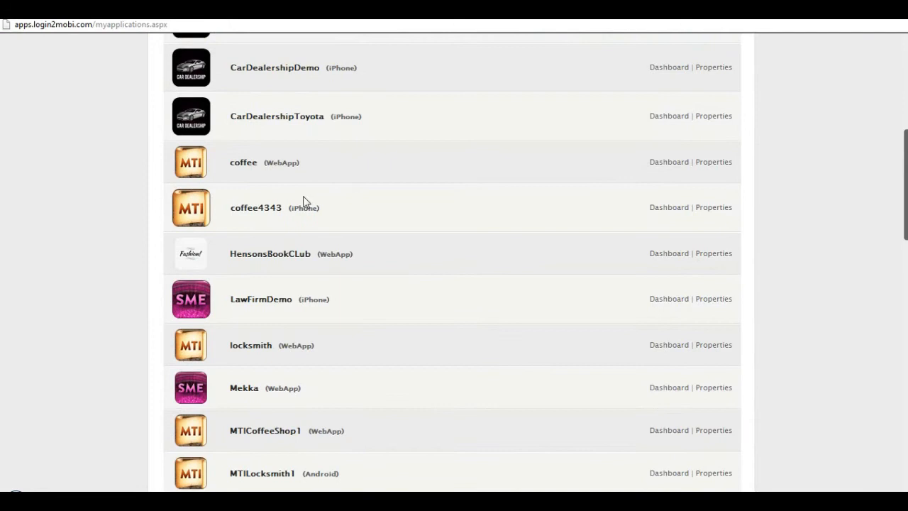
pyautogui.moveTo(310, 163); pyautogui.dragTo(194, 143)
pyautogui.click(332, 182)
pyautogui.scroll(-11, 313, 185)
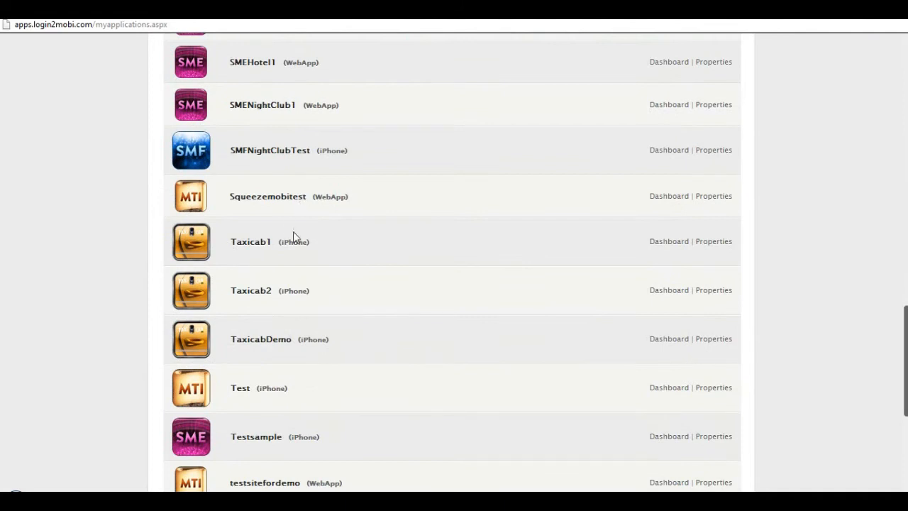
pyautogui.scroll(-2, 375, 371)
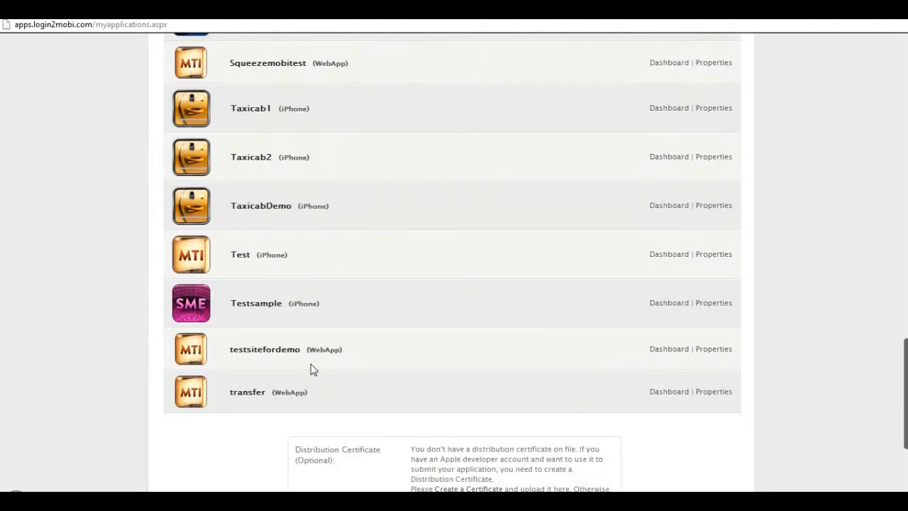
pyautogui.click(672, 349)
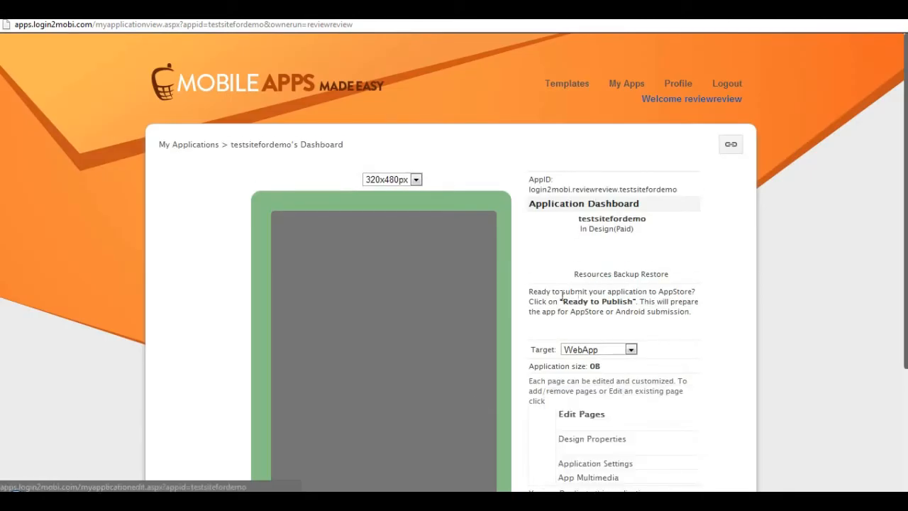
# Preview the coffee shop home page on the testsitefordemo dashboard and open its Edit Pages screen.
pyautogui.scroll(-3, 517, 422)
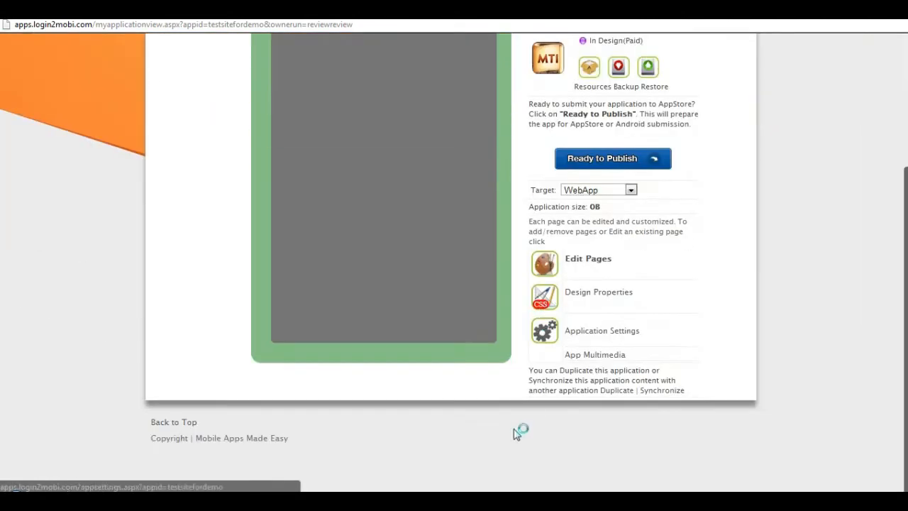
pyautogui.scroll(1, 508, 406)
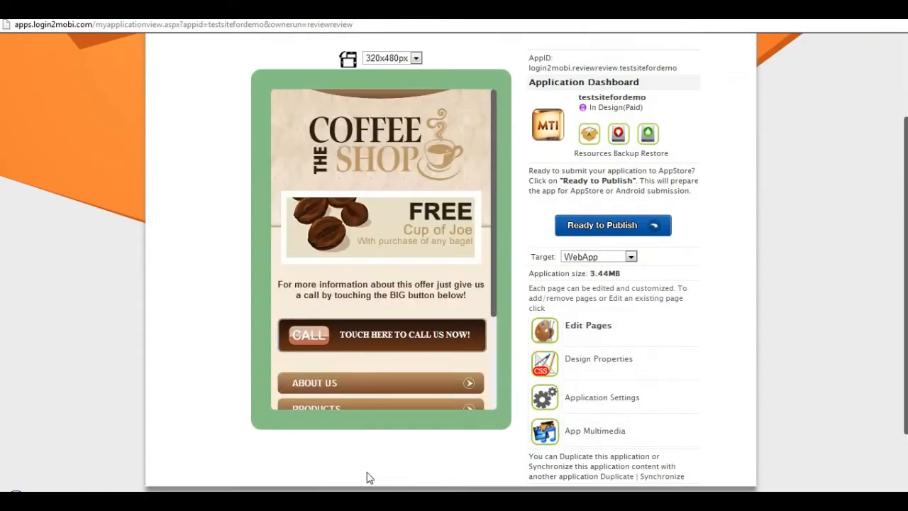
pyautogui.moveTo(492, 166); pyautogui.dragTo(490, 246)
pyautogui.scroll(1, 630, 372)
pyautogui.scroll(-1, 630, 362)
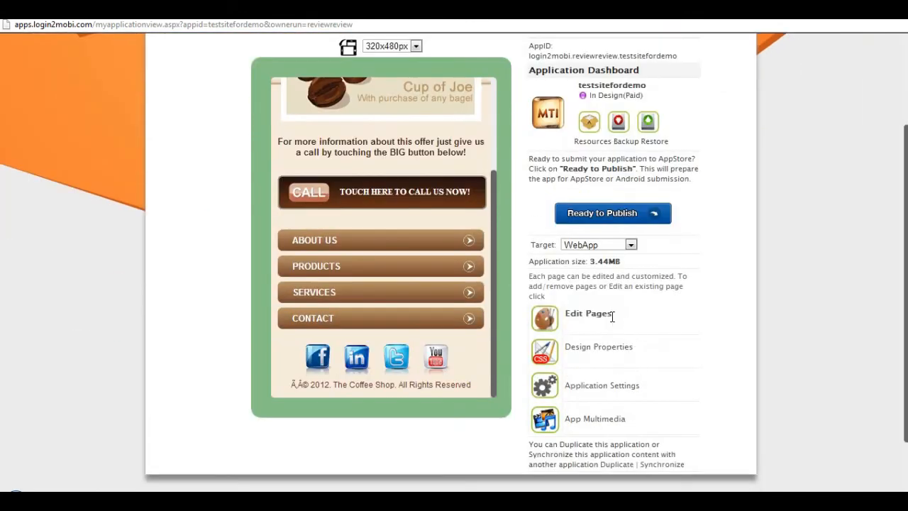
pyautogui.moveTo(620, 321); pyautogui.dragTo(643, 311)
pyautogui.moveTo(547, 314); pyautogui.dragTo(586, 309)
pyautogui.click(589, 317)
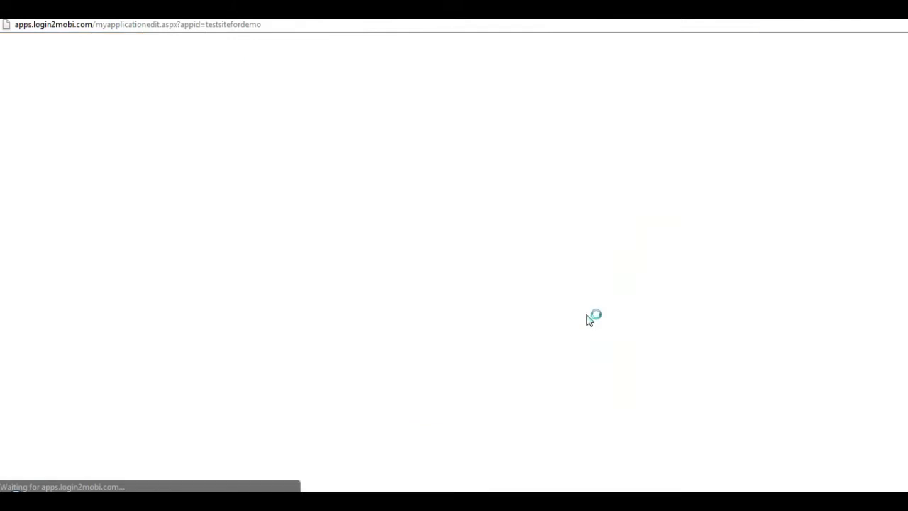
# Open the content of the index.html page for editing.
pyautogui.scroll(-3, 592, 318)
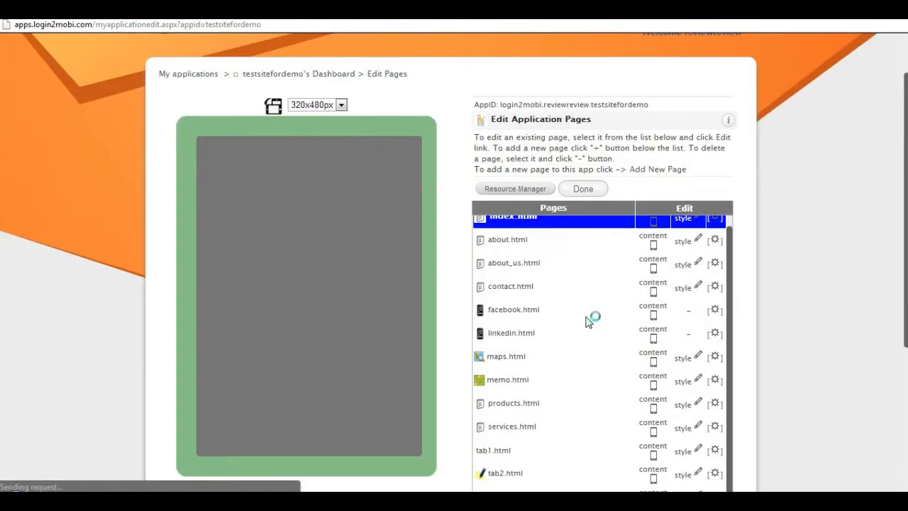
pyautogui.scroll(1, 722, 317)
pyautogui.scroll(-1, 723, 317)
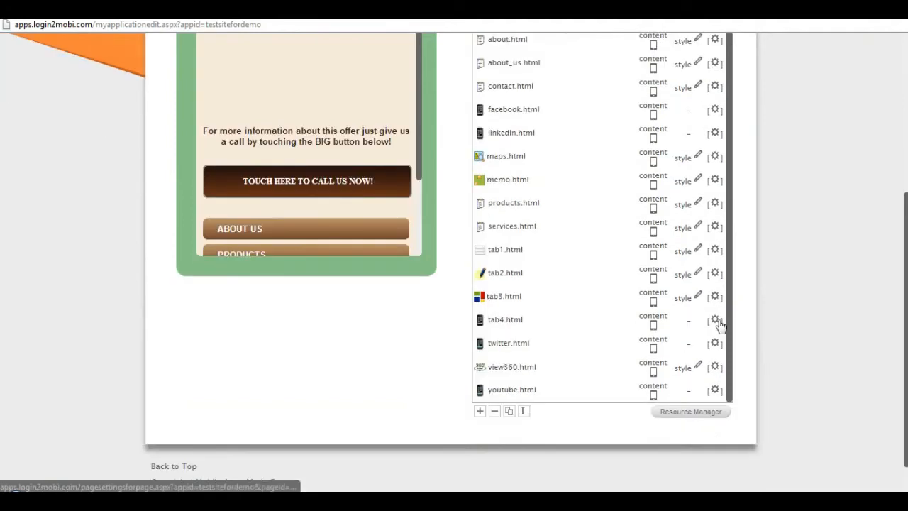
pyautogui.scroll(4, 718, 323)
pyautogui.scroll(-2, 410, 190)
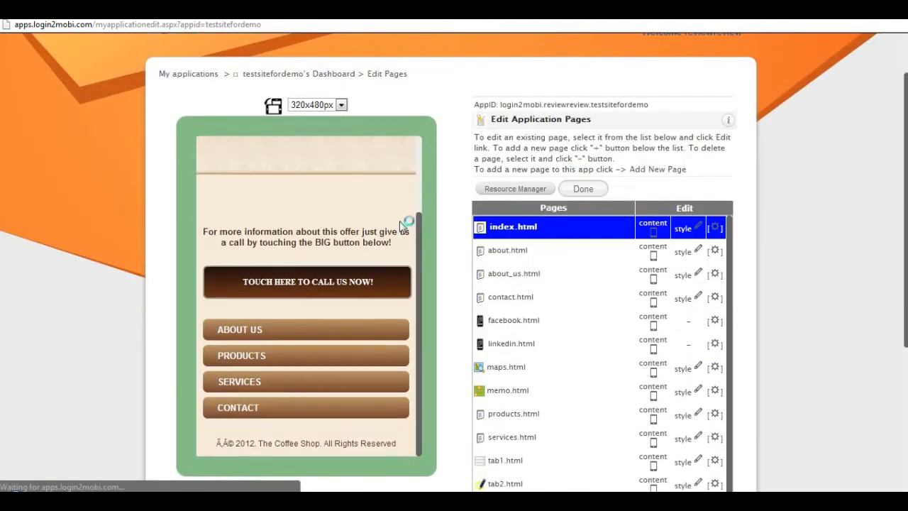
pyautogui.scroll(-4, 447, 228)
pyautogui.scroll(8, 568, 248)
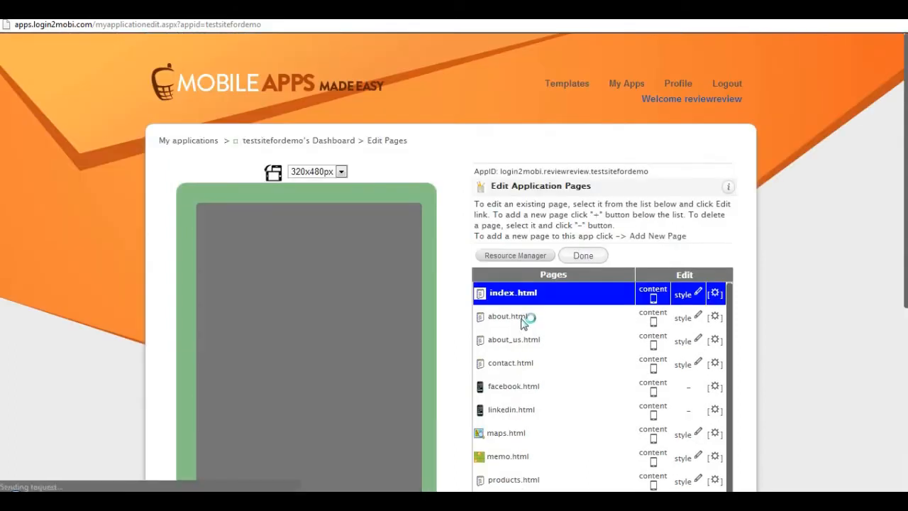
pyautogui.scroll(-2, 539, 312)
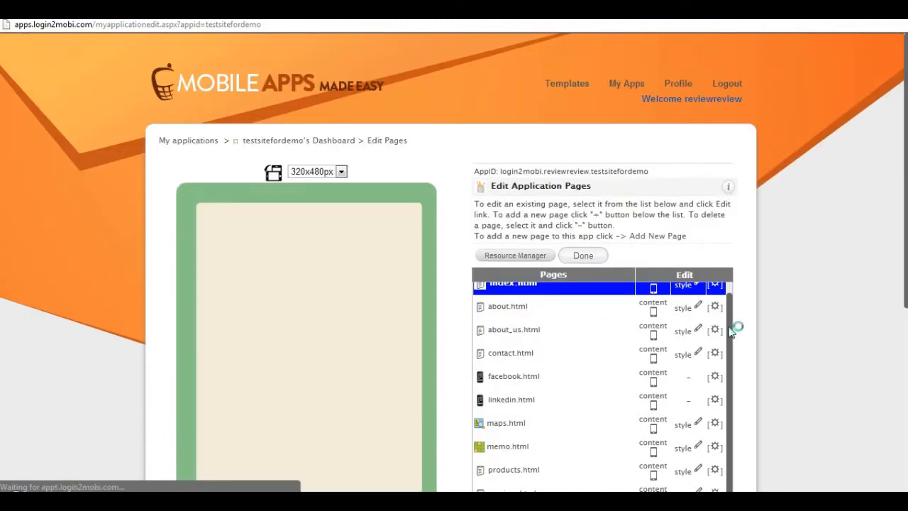
pyautogui.moveTo(731, 317); pyautogui.dragTo(733, 304)
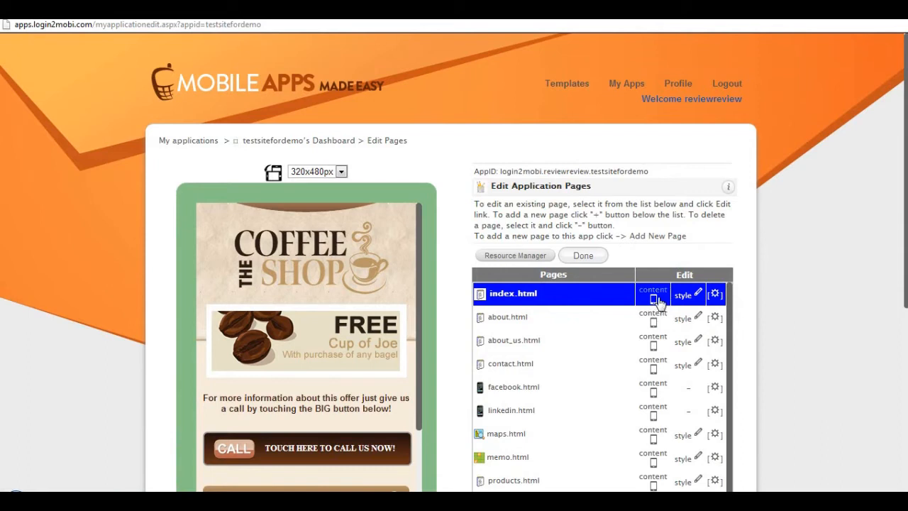
pyautogui.click(656, 301)
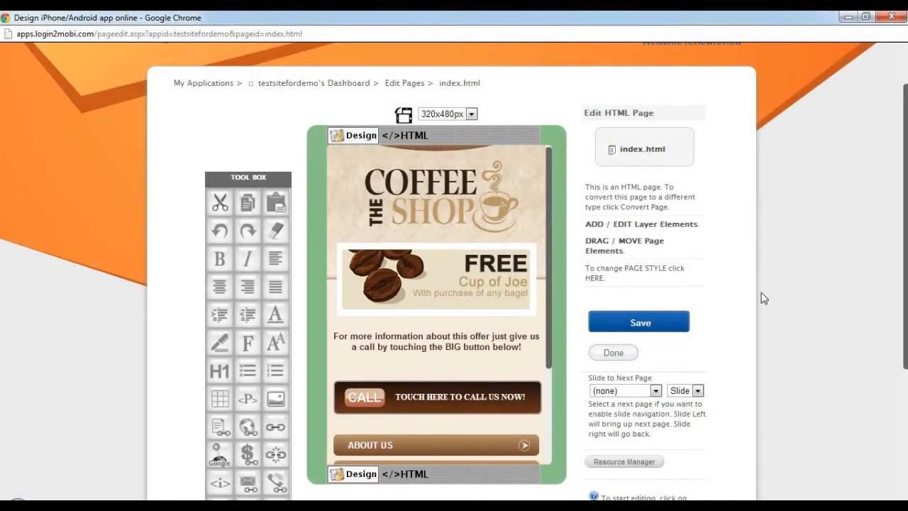
# Add a line of text ending in "our coffee now" between the offer paragraph and the call button.
pyautogui.scroll(-3, 807, 261)
pyautogui.scroll(4, 807, 262)
pyautogui.scroll(-2, 423, 374)
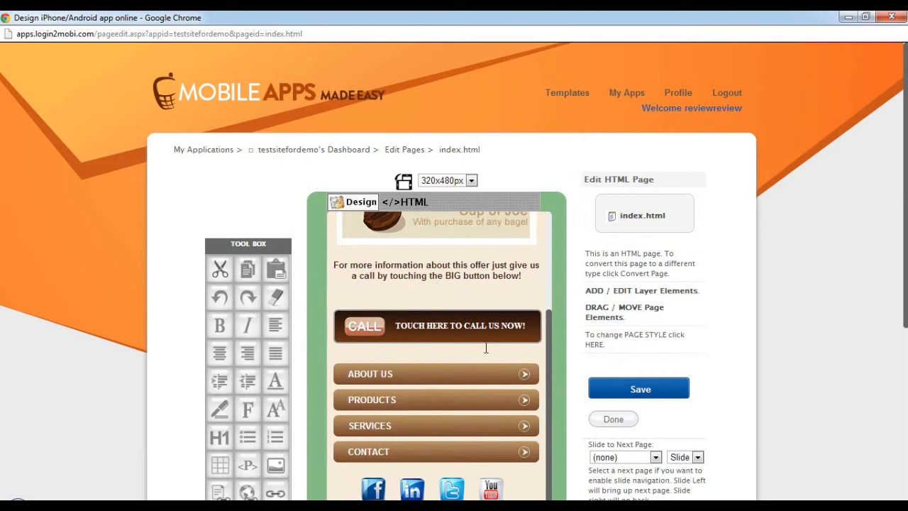
pyautogui.scroll(2, 482, 289)
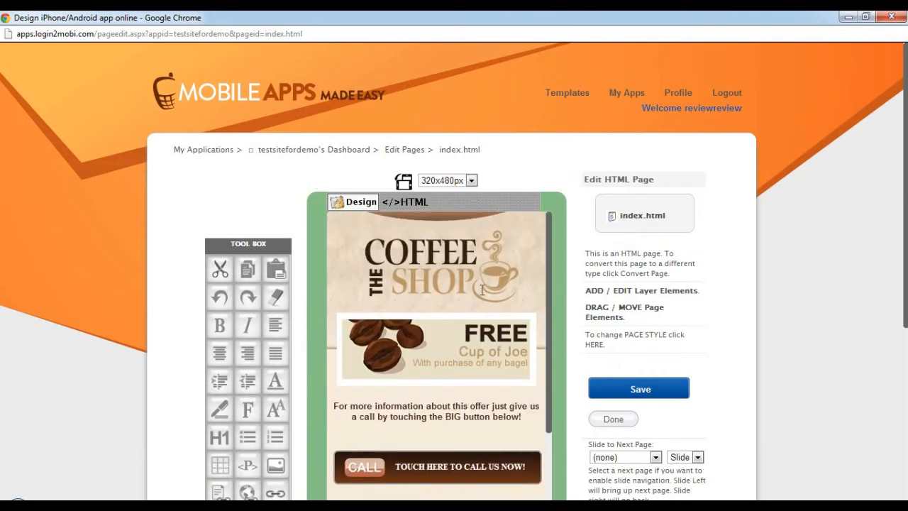
pyautogui.scroll(-1, 884, 256)
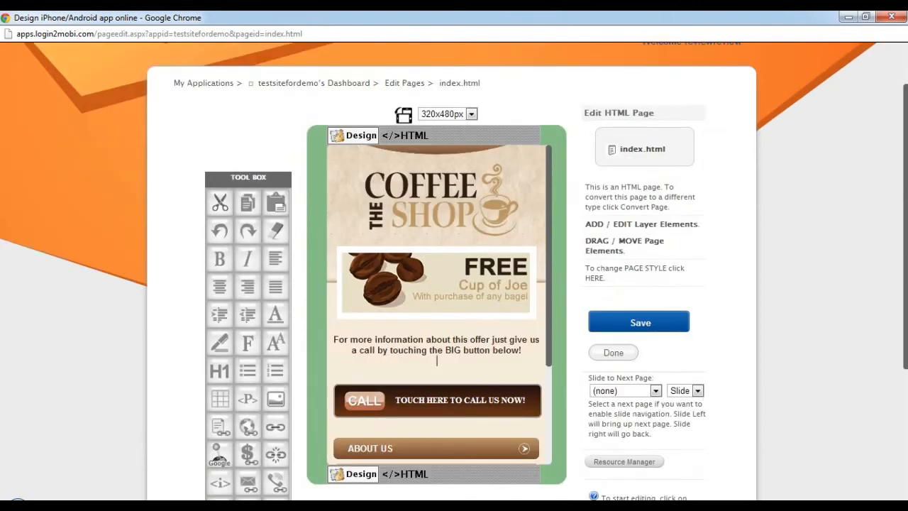
pyautogui.write('te our coofee')
pyautogui.press('BackSpace')
pyautogui.press('BackSpace')
pyautogui.press('BackSpace')
pyautogui.press('BackSpace')
pyautogui.write('fee nowf')
# Give the line "Taste our coffee now" a turquoise background highlight.
pyautogui.moveTo(476, 360); pyautogui.dragTo(389, 359)
pyautogui.click(230, 347)
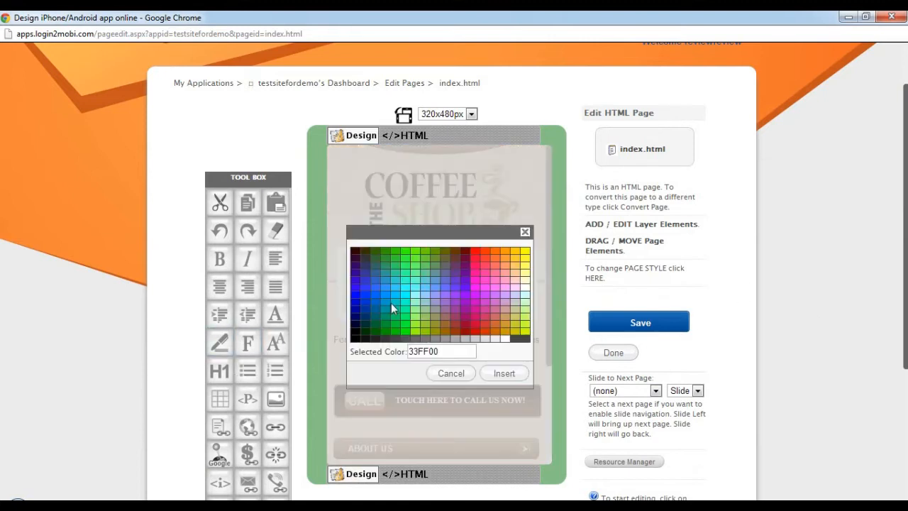
pyautogui.click(503, 373)
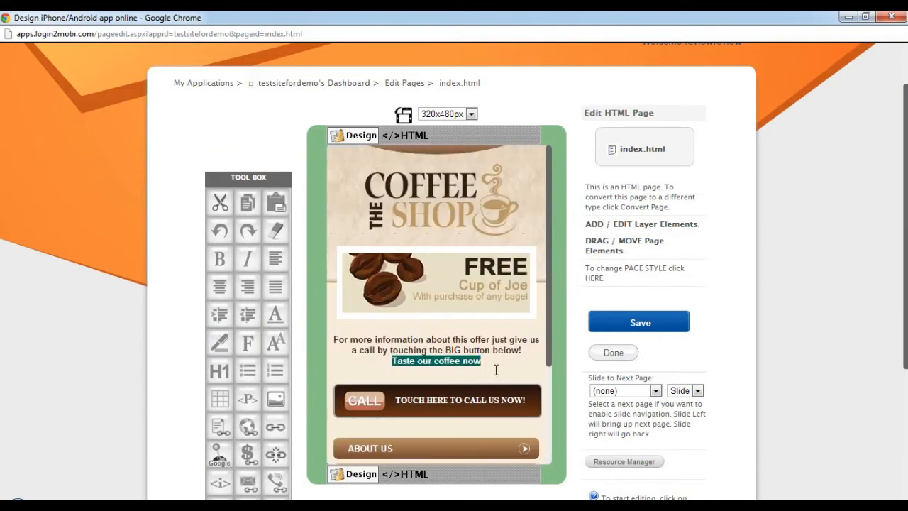
pyautogui.moveTo(497, 361); pyautogui.dragTo(416, 340)
pyautogui.click(510, 377)
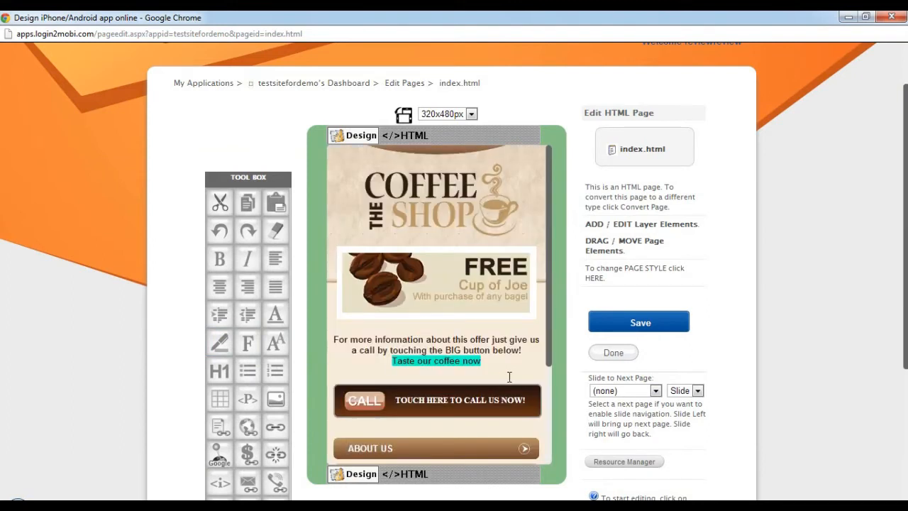
# Try to overwrite the ABOUT US button label directly in the design view, and undo the change.
pyautogui.scroll(-1, 544, 363)
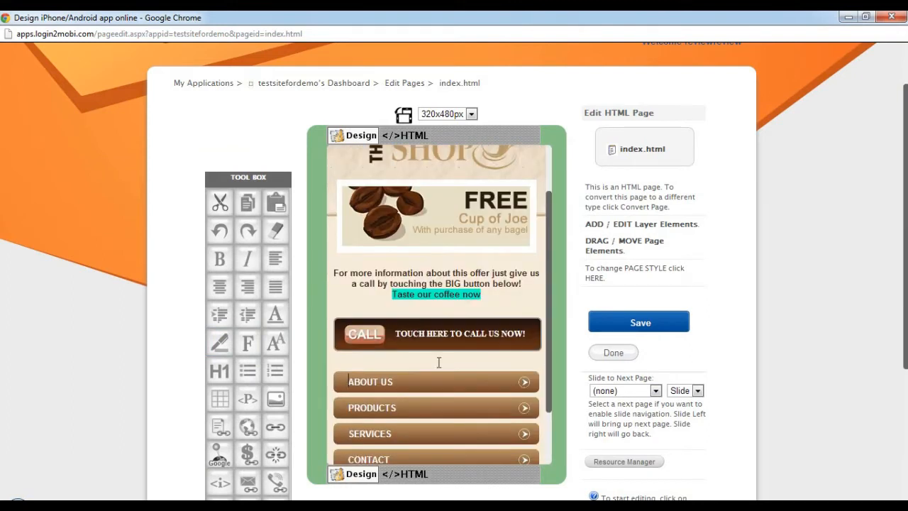
pyautogui.moveTo(392, 381); pyautogui.dragTo(361, 381)
pyautogui.click(416, 284)
pyautogui.click(398, 382)
pyautogui.moveTo(352, 381); pyautogui.dragTo(346, 382)
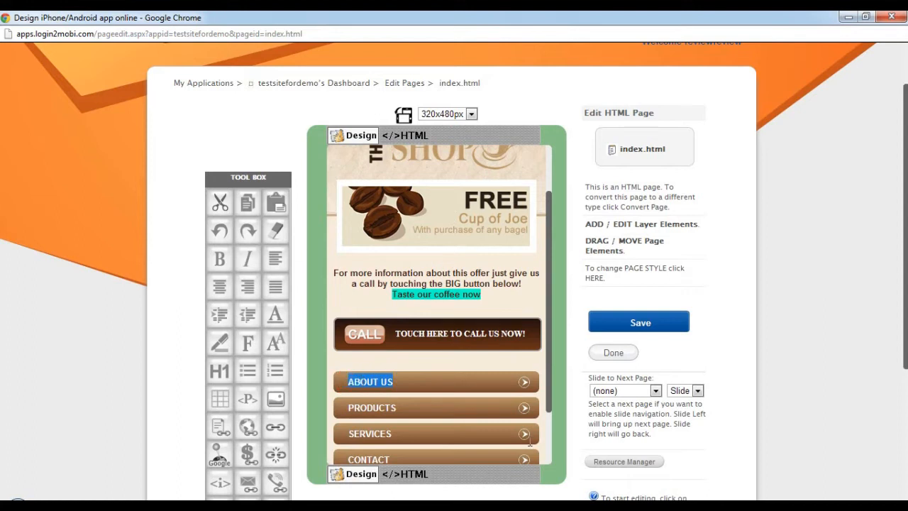
pyautogui.write('S')
pyautogui.press('Return')
pyautogui.press('BackSpace')
pyautogui.hotkey('ctrl', 'z')
pyautogui.click(471, 284)
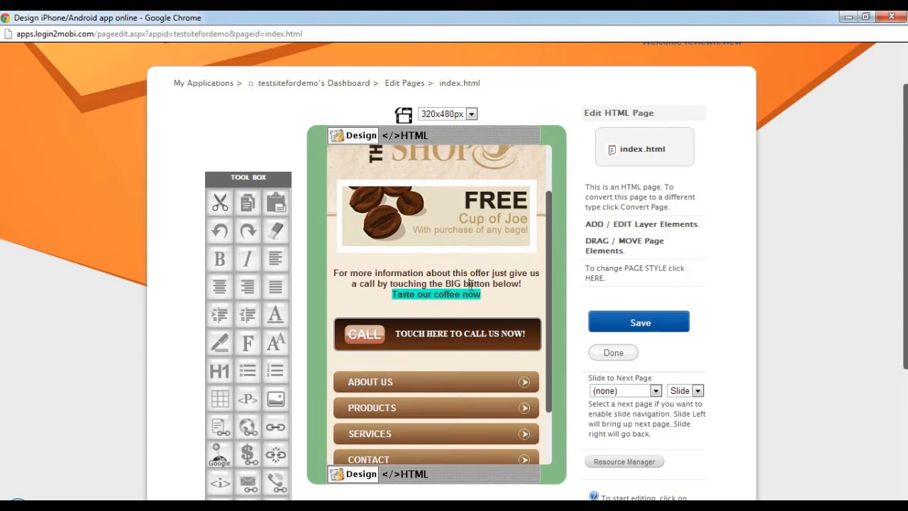
# Open the page's HTML code in the detached editor window and make that window wider.
pyautogui.click(410, 136)
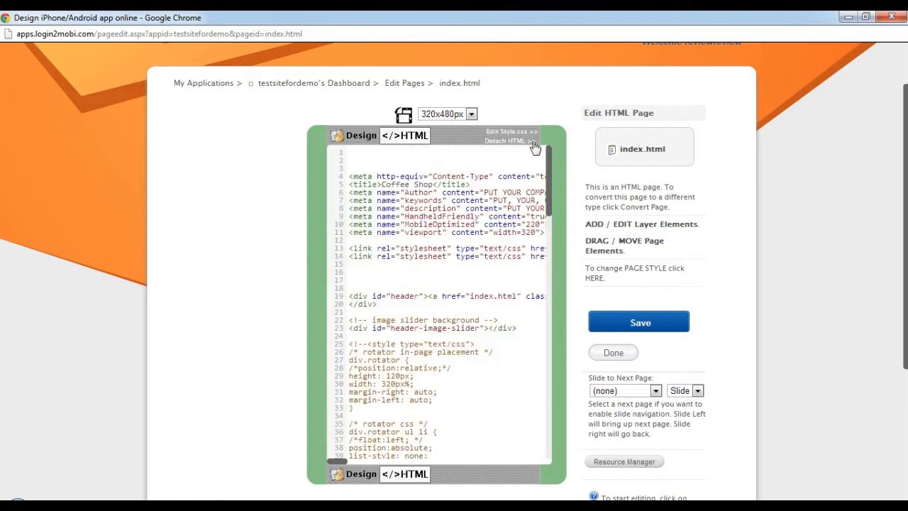
pyautogui.click(506, 148)
pyautogui.hotkey('ctrl', 'a')
pyautogui.click(517, 141)
pyautogui.scroll(7, 575, 201)
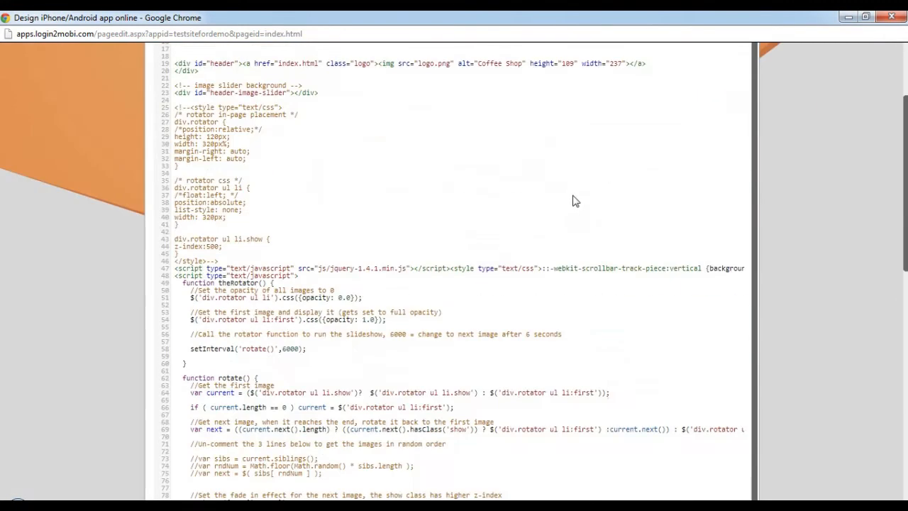
pyautogui.scroll(-7, 582, 200)
pyautogui.scroll(-3, 583, 199)
pyautogui.moveTo(757, 493); pyautogui.dragTo(827, 489)
pyautogui.scroll(2, 709, 275)
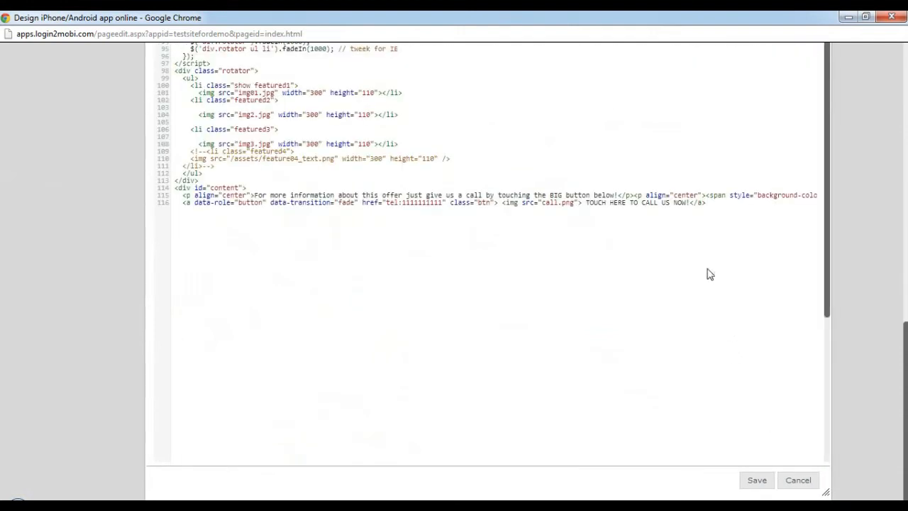
pyautogui.scroll(10, 670, 226)
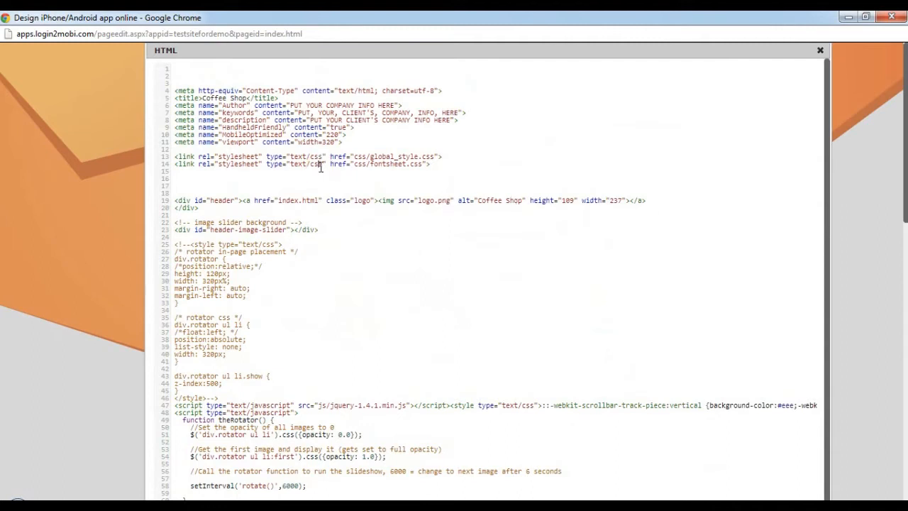
# Copy the entire HTML code into a blank Notepad++ document, and return to the HTML editor in the browser.
pyautogui.click(274, 260)
pyautogui.hotkey('ctrl', 'a')
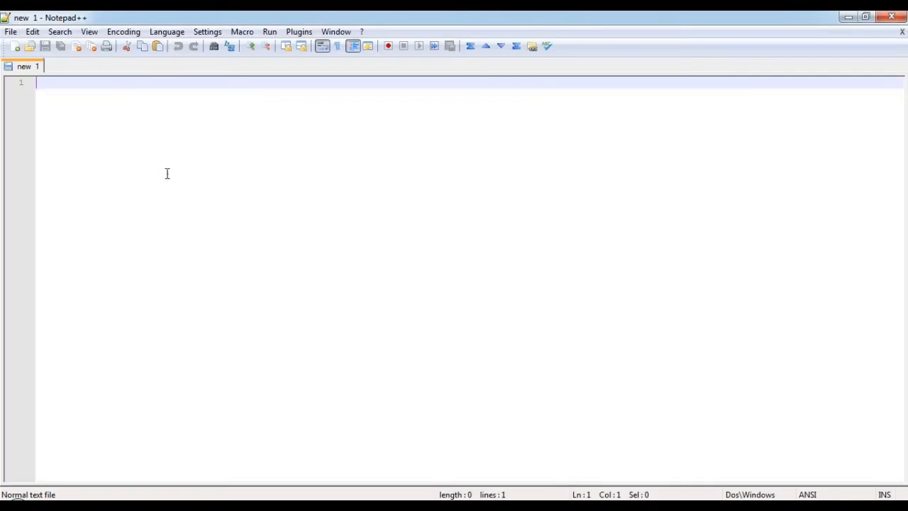
pyautogui.hotkey('ctrl', 'v')
pyautogui.click(164, 143)
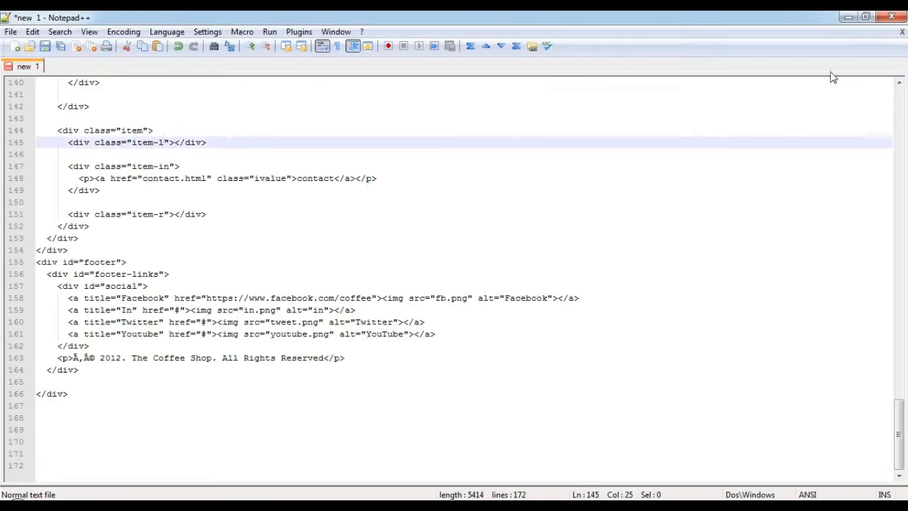
pyautogui.click(557, 205)
pyautogui.click(849, 16)
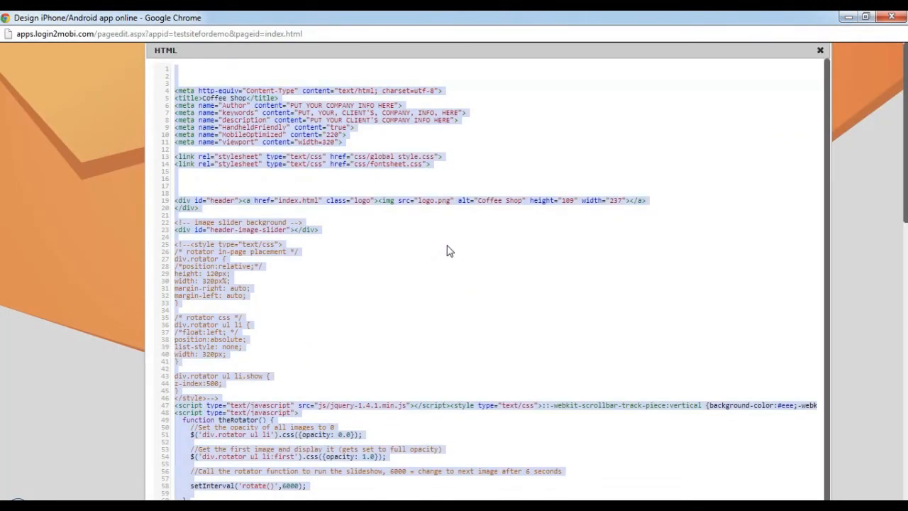
# Examine the HTML code, especially the div block of the about us item in the home navigation.
pyautogui.click(460, 197)
pyautogui.scroll(3, 461, 196)
pyautogui.scroll(-10, 465, 191)
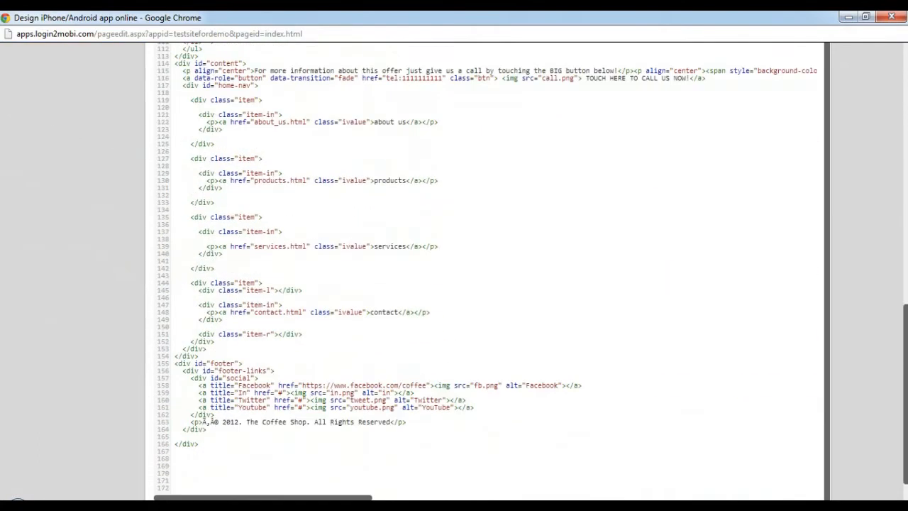
pyautogui.scroll(4, 851, 289)
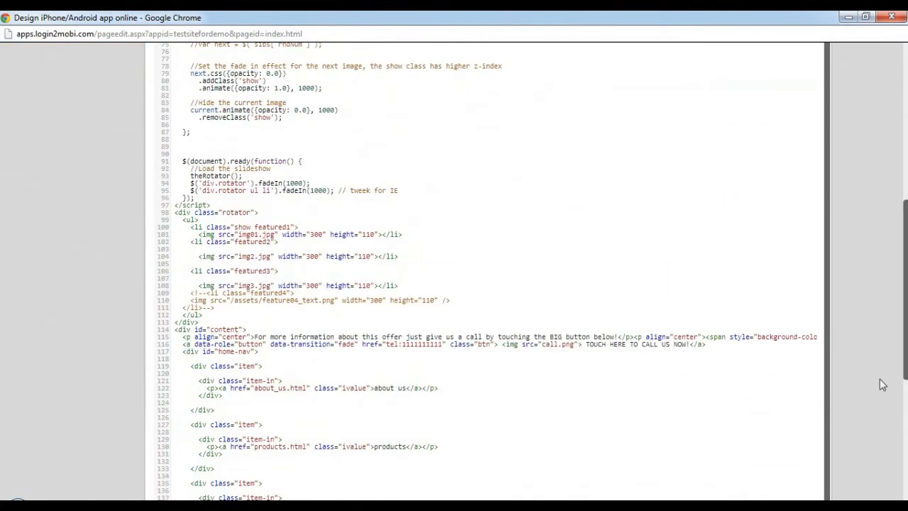
pyautogui.scroll(-2, 904, 435)
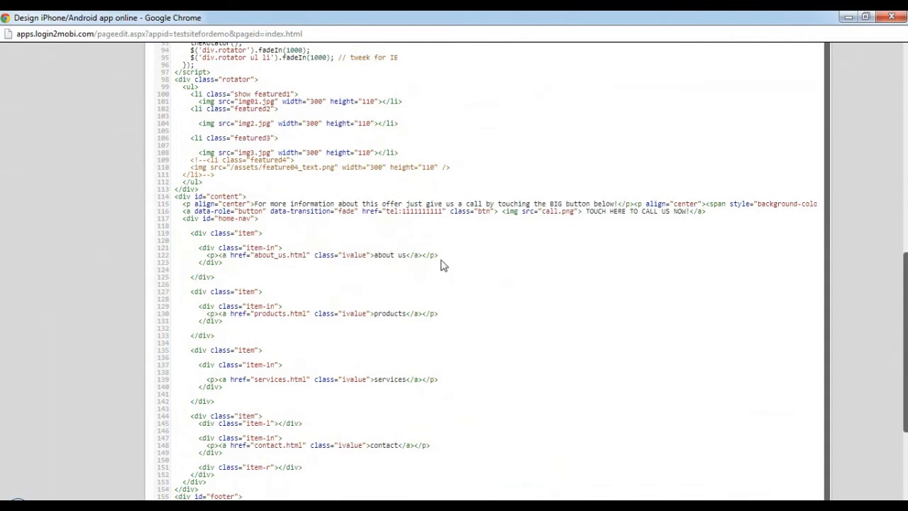
pyautogui.click(213, 276)
pyautogui.moveTo(213, 277); pyautogui.dragTo(192, 236)
pyautogui.click(268, 283)
pyautogui.scroll(2, 515, 218)
pyautogui.scroll(1, 515, 218)
pyautogui.click(514, 213)
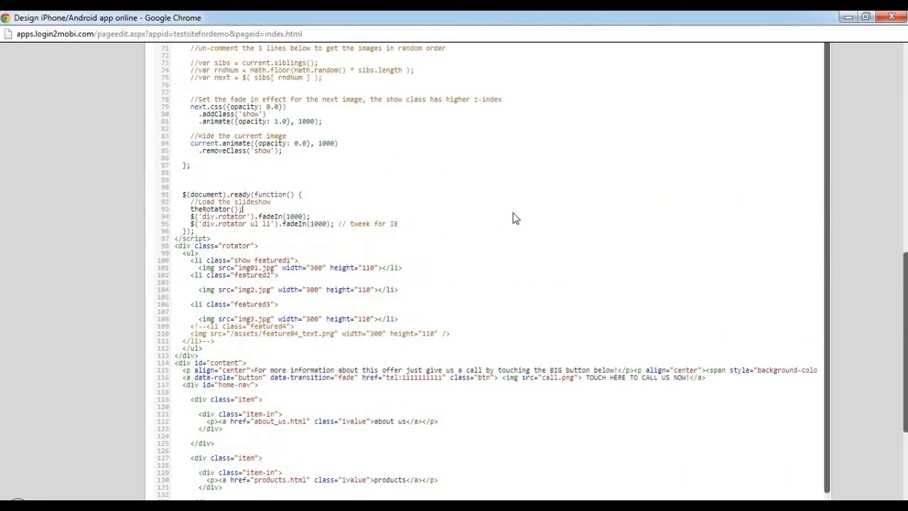
# Search the HTML code for "about us".
pyautogui.hotkey('ctrl', 'f')
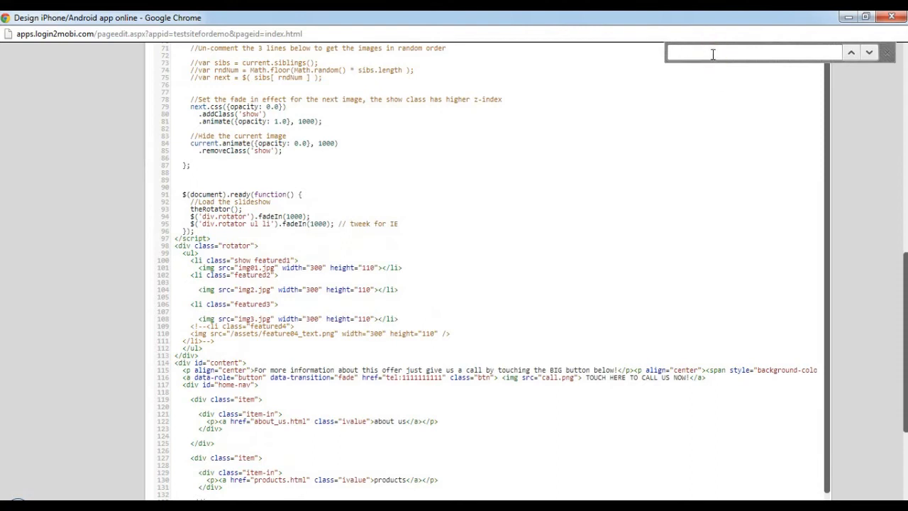
pyautogui.write('about us')
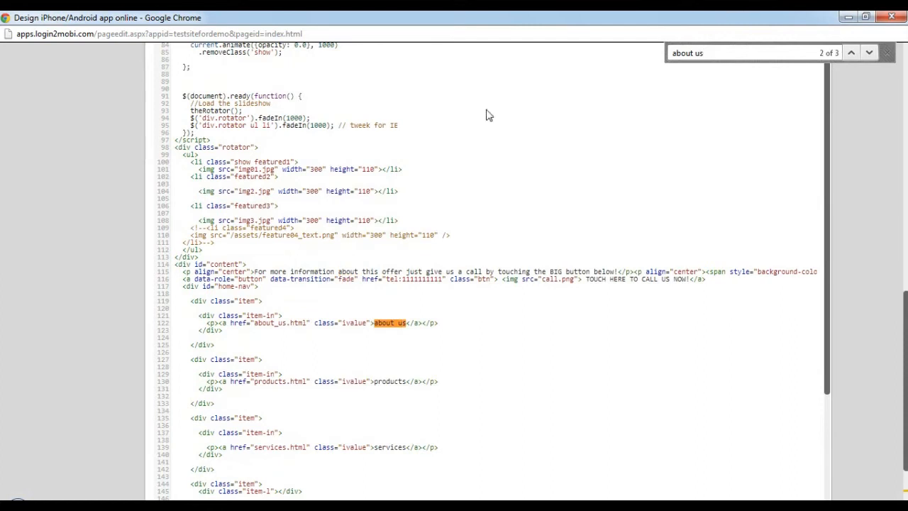
pyautogui.click(886, 53)
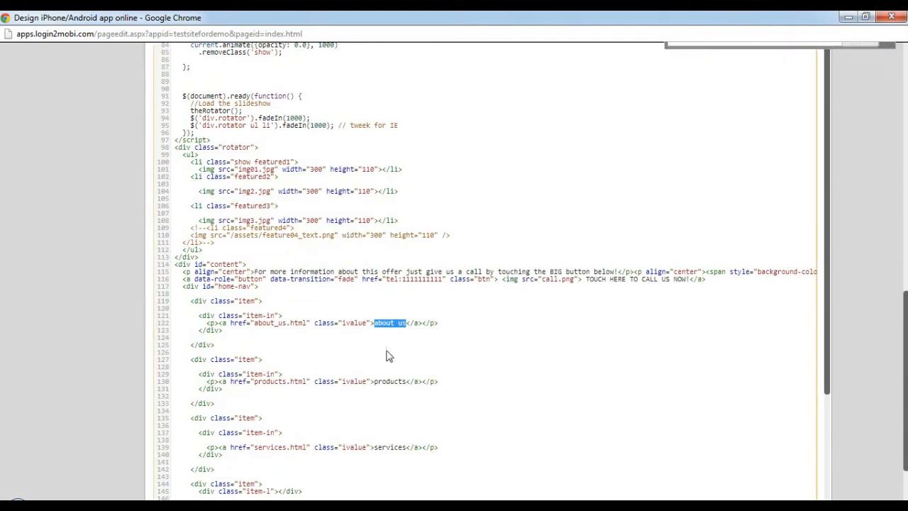
# Replace the link text "about us" in the home navigation with "Know us more" and save the HTML code.
pyautogui.click(406, 326)
pyautogui.moveTo(407, 324); pyautogui.dragTo(374, 324)
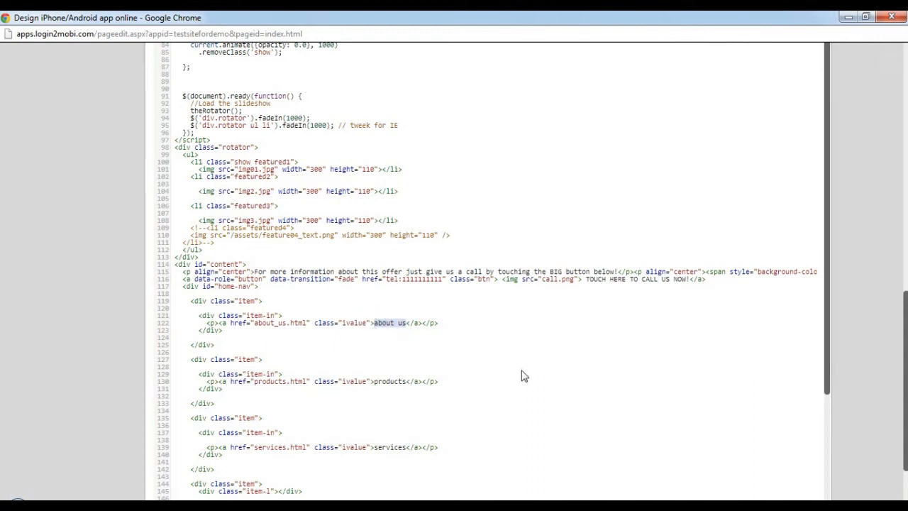
pyautogui.write('Know us more')
pyautogui.click(397, 383)
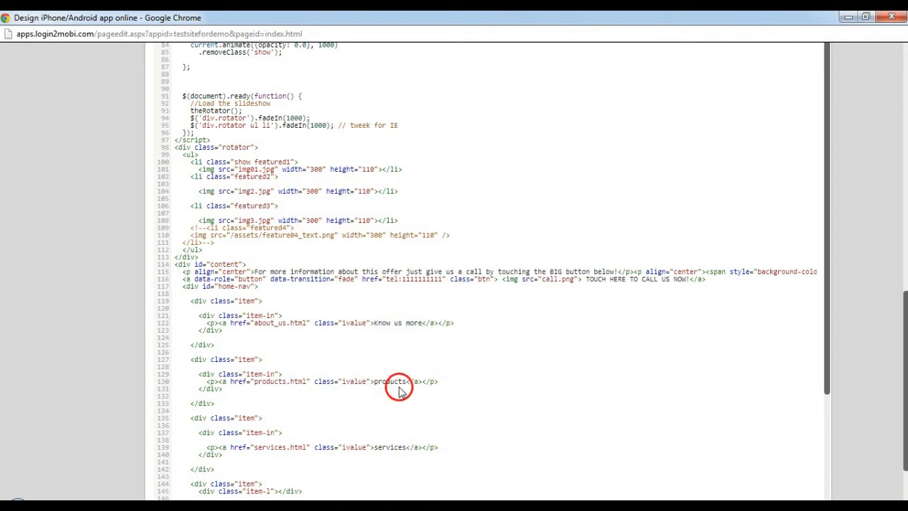
pyautogui.click(403, 323)
pyautogui.scroll(-2, 887, 347)
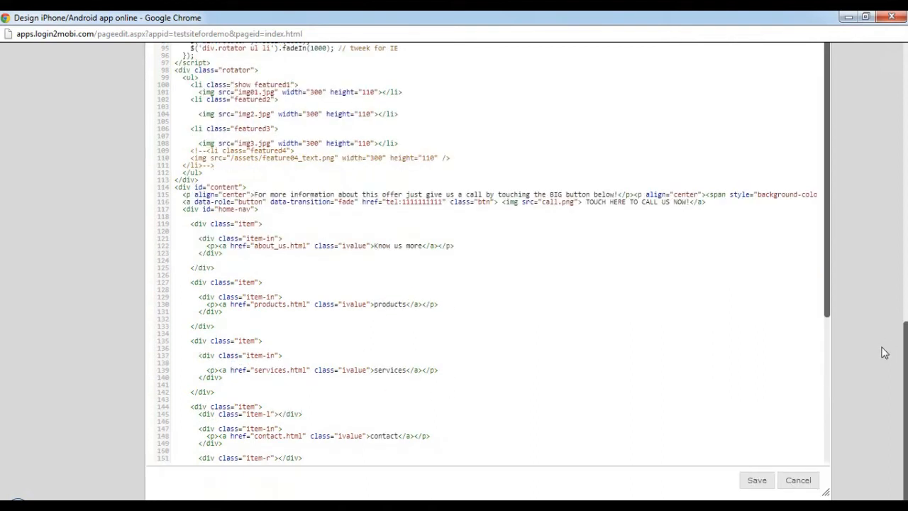
pyautogui.click(758, 480)
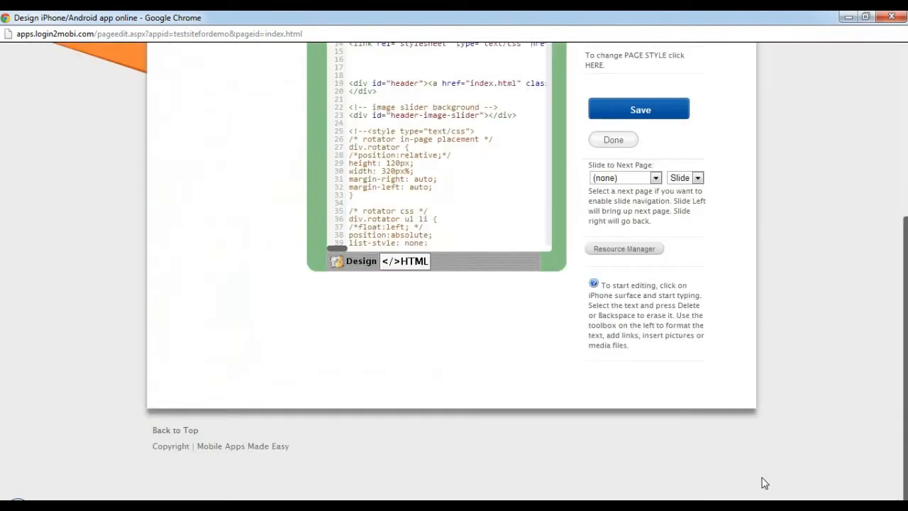
# Check the renamed navigation button in the design view and reopen the page's HTML code in the detached editor.
pyautogui.scroll(5, 560, 264)
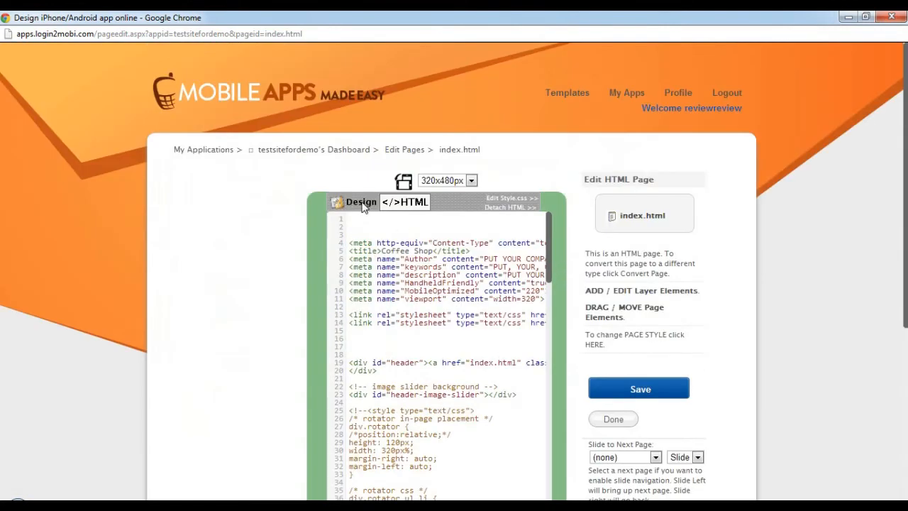
pyautogui.click(363, 206)
pyautogui.scroll(-2, 543, 237)
pyautogui.moveTo(419, 405); pyautogui.dragTo(382, 405)
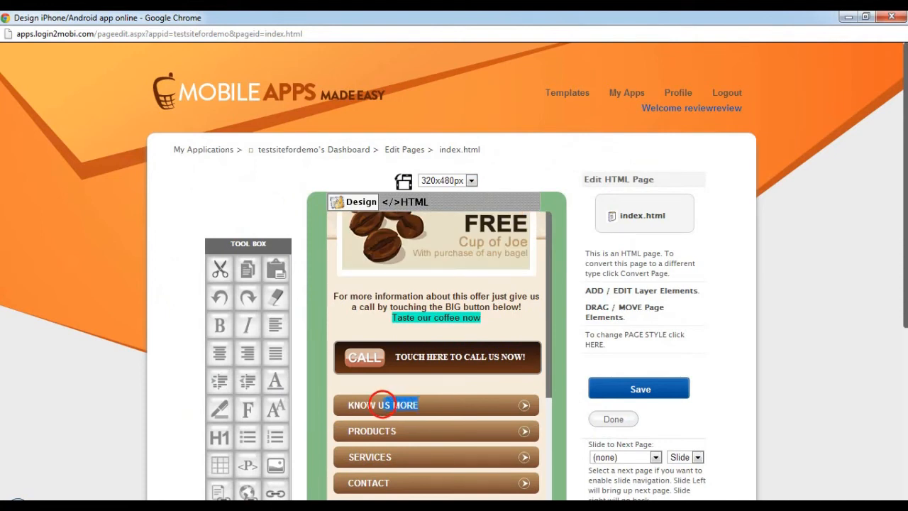
pyautogui.scroll(2, 416, 299)
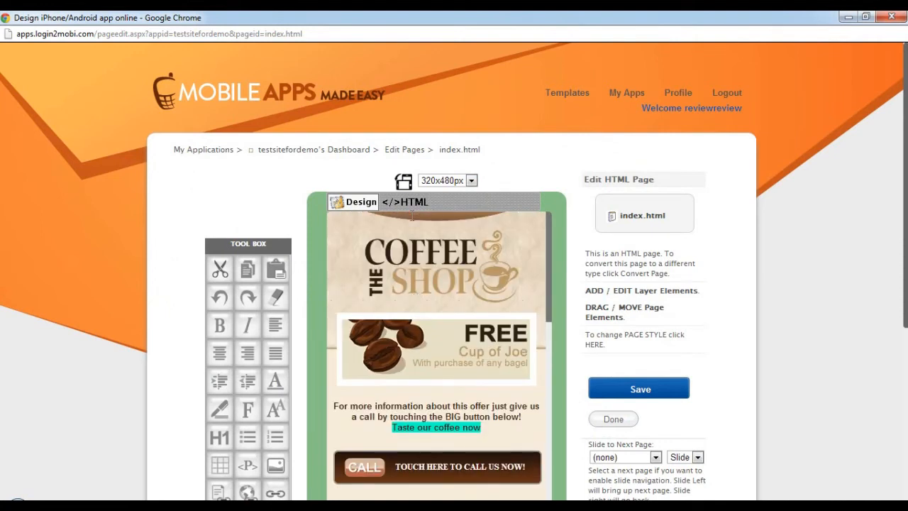
pyautogui.click(415, 203)
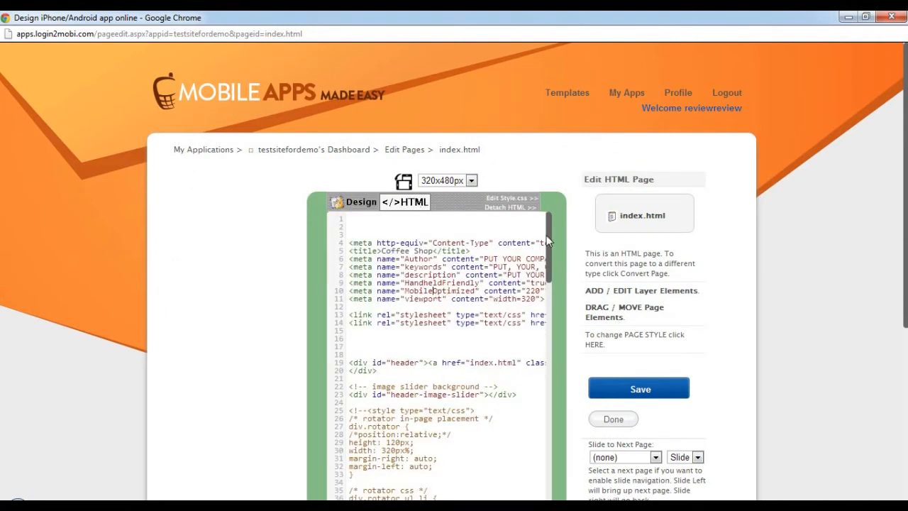
pyautogui.click(511, 209)
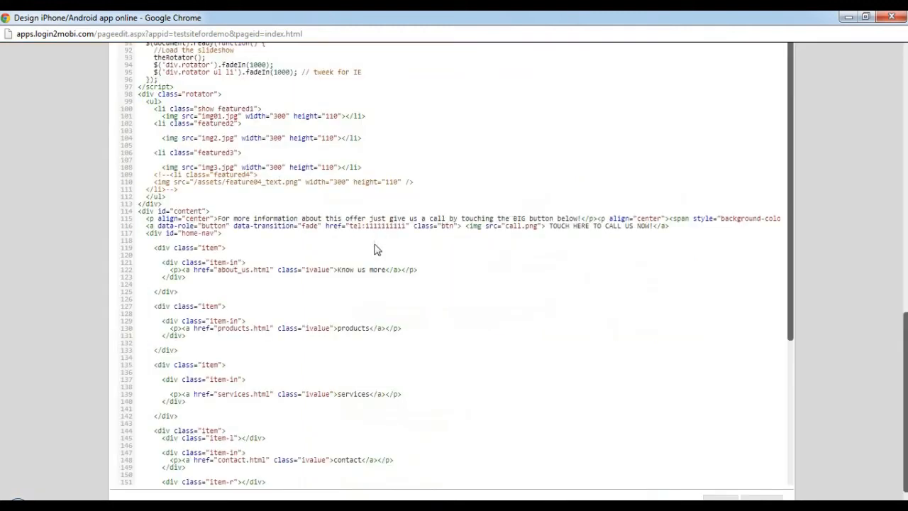
# Set the link target of the "Know us more" item to contactus.html.
pyautogui.moveTo(269, 270); pyautogui.dragTo(220, 275)
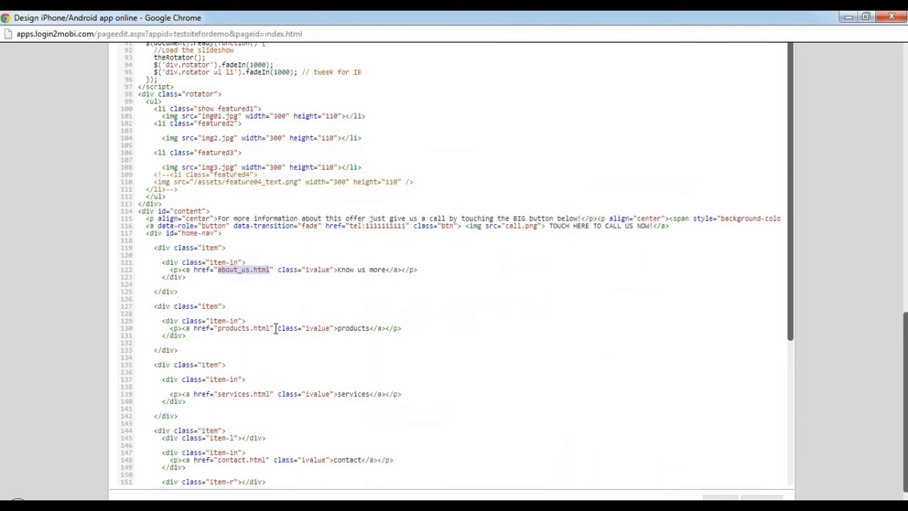
pyautogui.write('contactus')
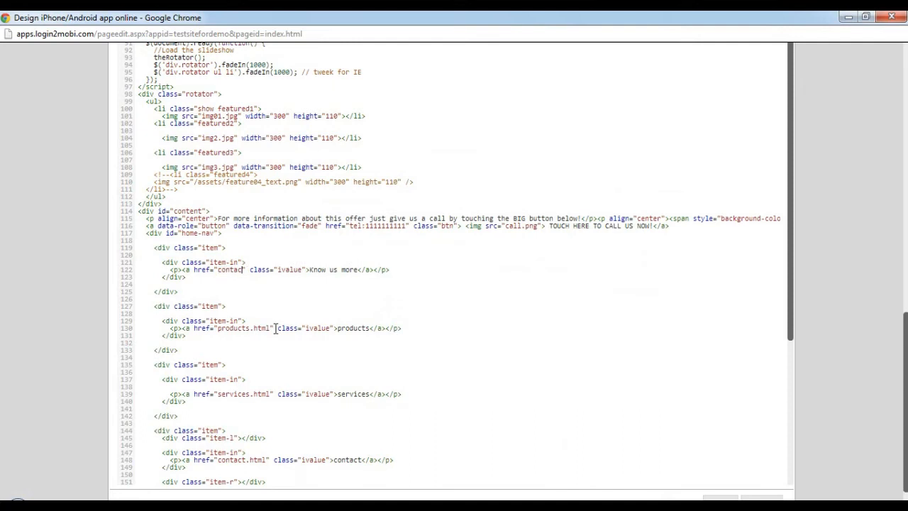
pyautogui.write('.html')
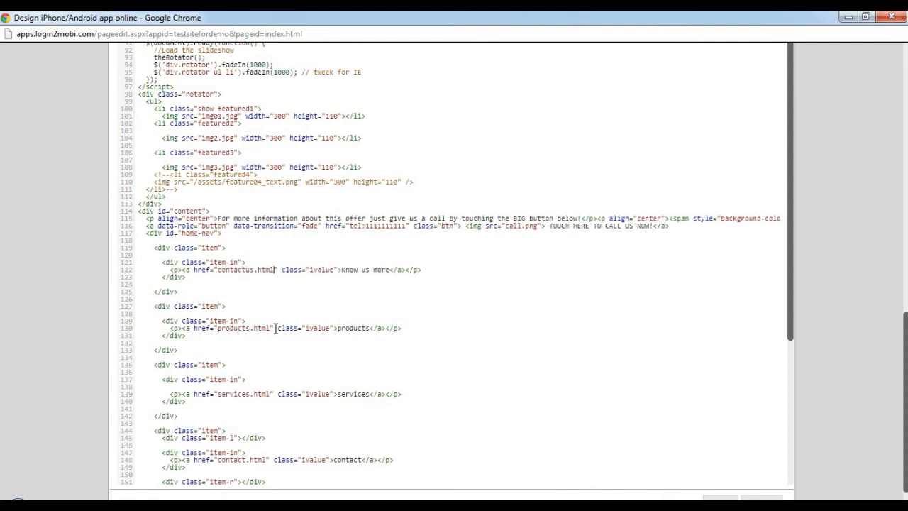
pyautogui.moveTo(275, 270); pyautogui.dragTo(237, 270)
pyautogui.click(239, 285)
pyautogui.click(276, 290)
# Copy products.html in as the link target of "Know us more", save the code and return to the design view.
pyautogui.click(262, 324)
pyautogui.moveTo(271, 327); pyautogui.dragTo(218, 327)
pyautogui.hotkey('ctrl', 'c')
pyautogui.moveTo(217, 270); pyautogui.dragTo(276, 271)
pyautogui.hotkey('ctrl', 'v')
pyautogui.scroll(-1, 851, 288)
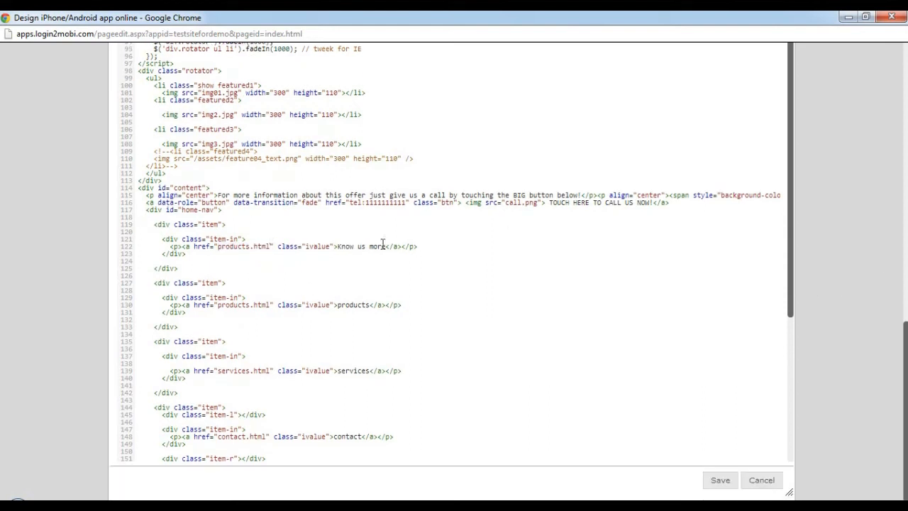
pyautogui.click(721, 480)
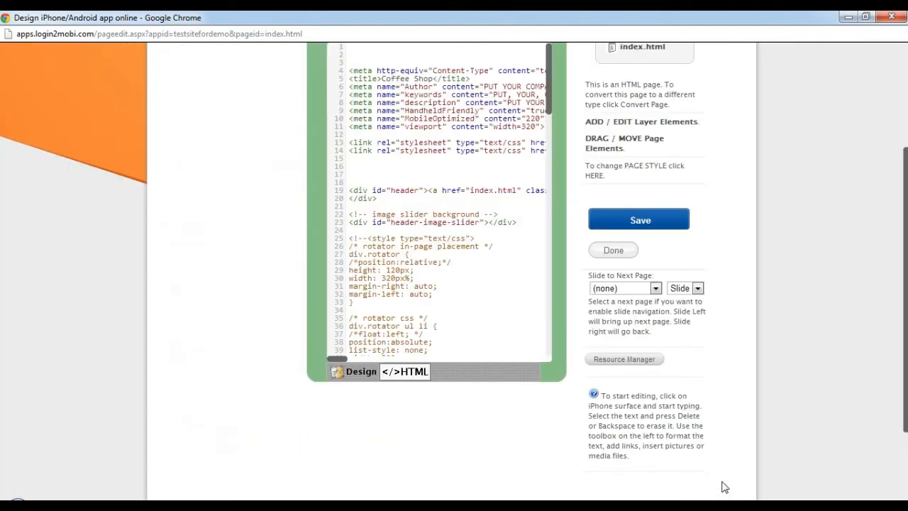
pyautogui.click(357, 372)
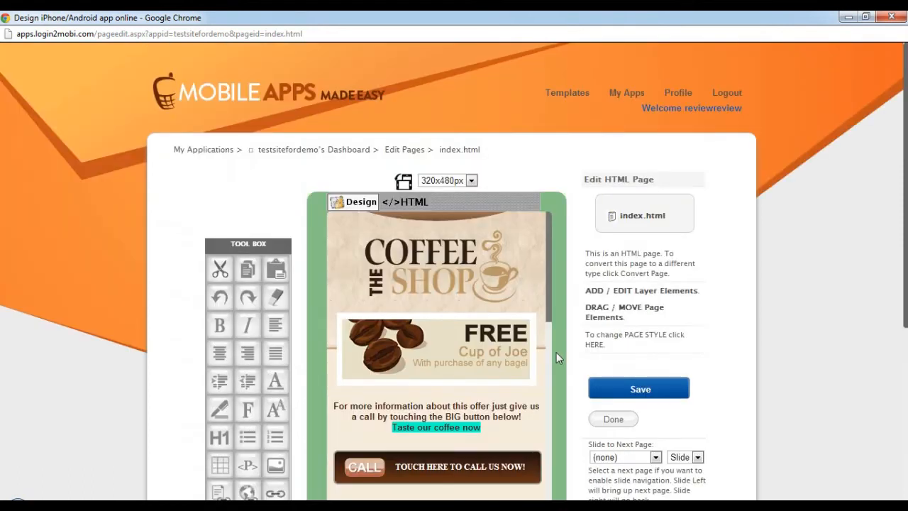
# Save the edited index.html page and finish editing to return to the app's page list.
pyautogui.scroll(-4, 474, 266)
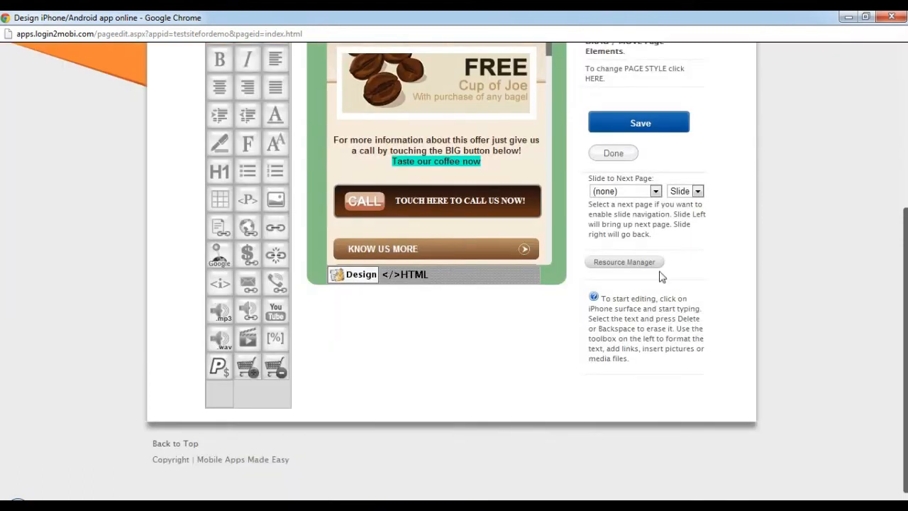
pyautogui.scroll(3, 733, 291)
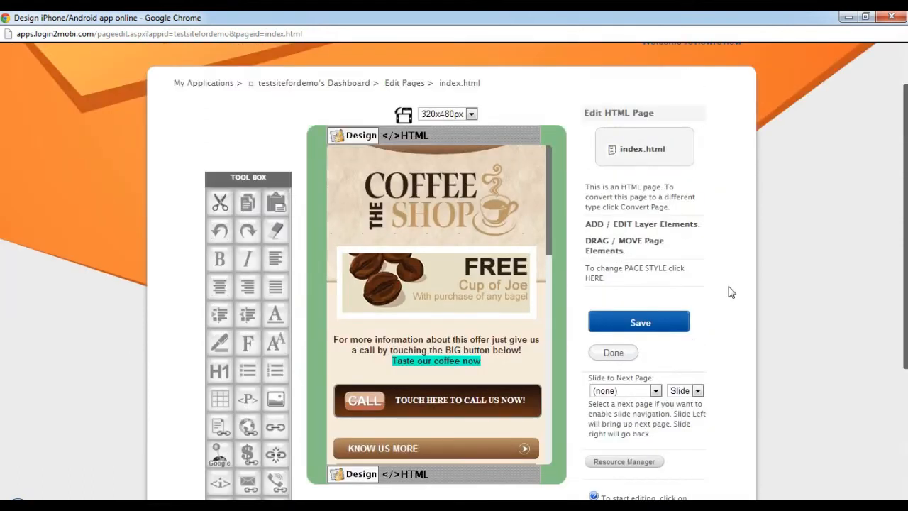
pyautogui.click(639, 325)
pyautogui.click(651, 329)
pyautogui.click(611, 355)
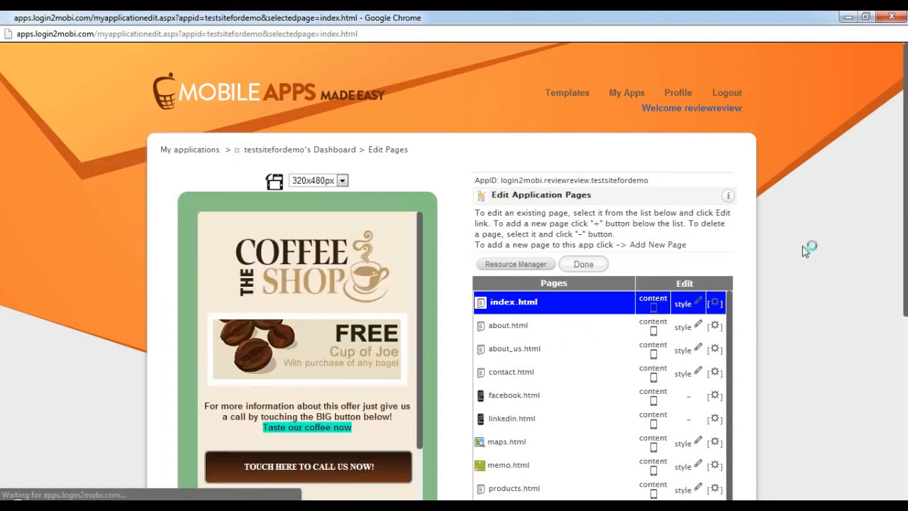
# Test the "Know us more" link of index.html in the phone preview.
pyautogui.scroll(-2, 805, 250)
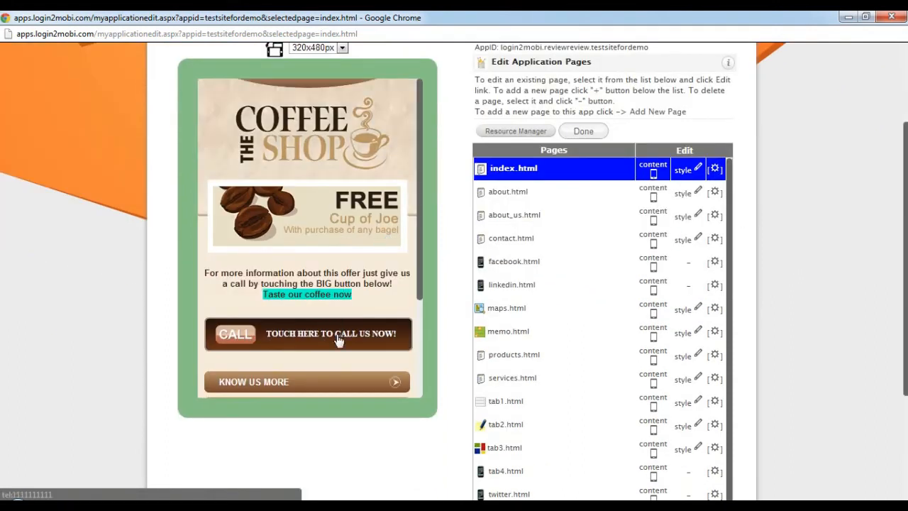
pyautogui.scroll(-2, 312, 330)
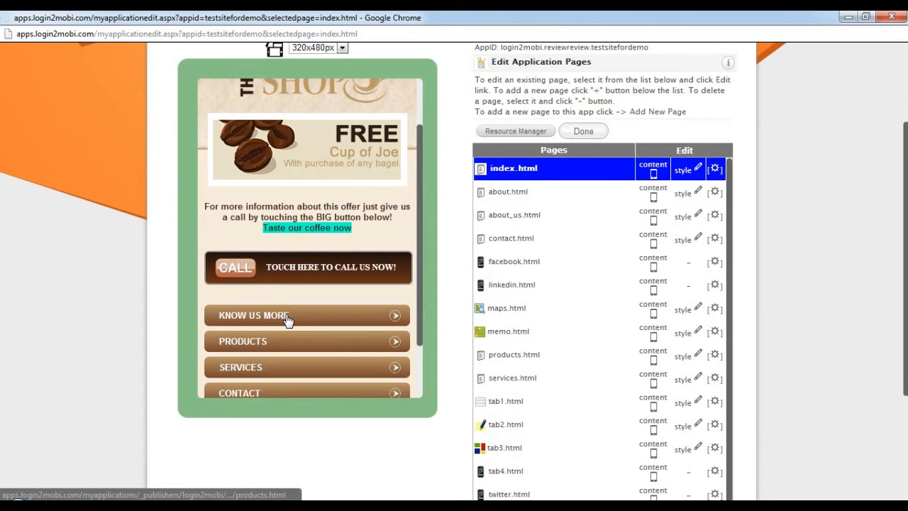
pyautogui.click(287, 318)
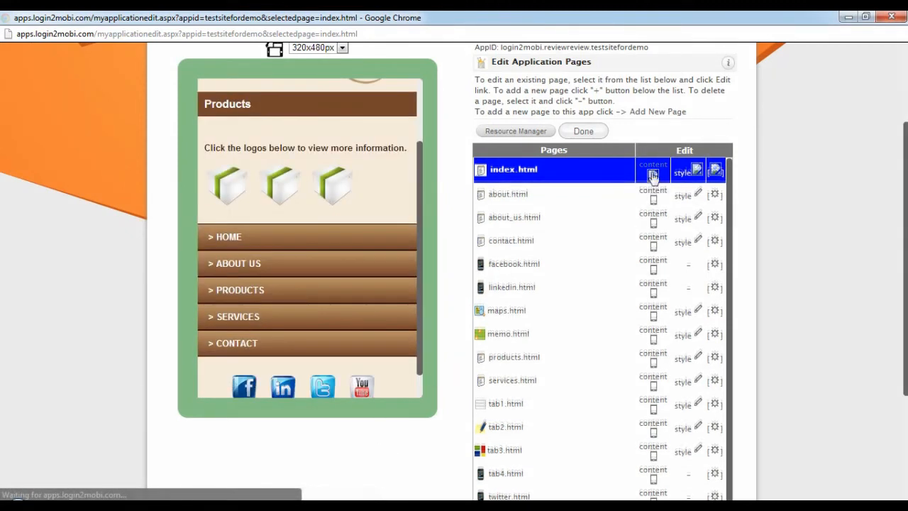
# Reopen index.html for content editing and show its home-nav code in a widened detached HTML editor.
pyautogui.click(653, 175)
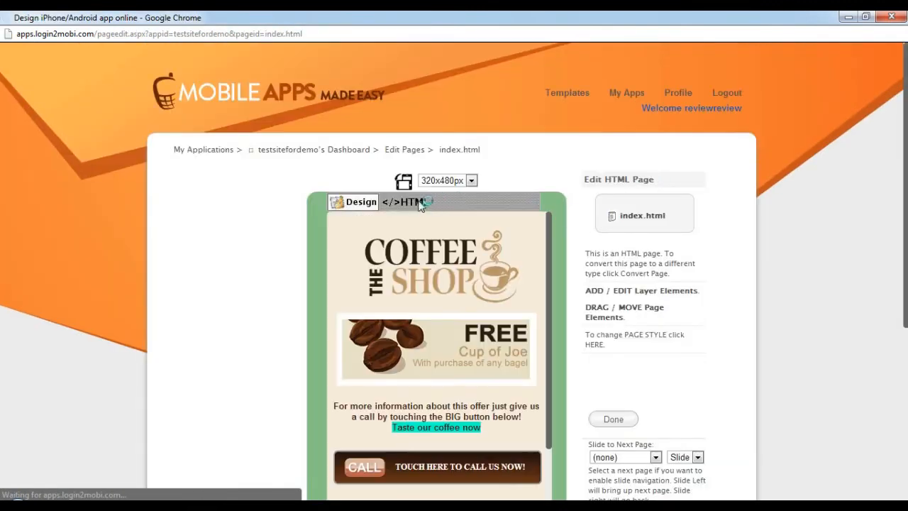
pyautogui.scroll(-2, 735, 230)
pyautogui.scroll(2, 455, 234)
pyautogui.click(416, 201)
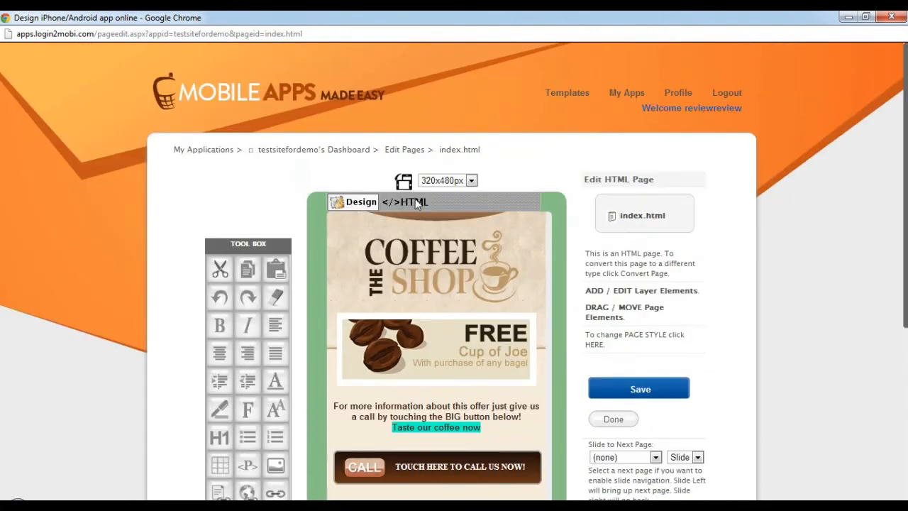
pyautogui.scroll(-7, 468, 297)
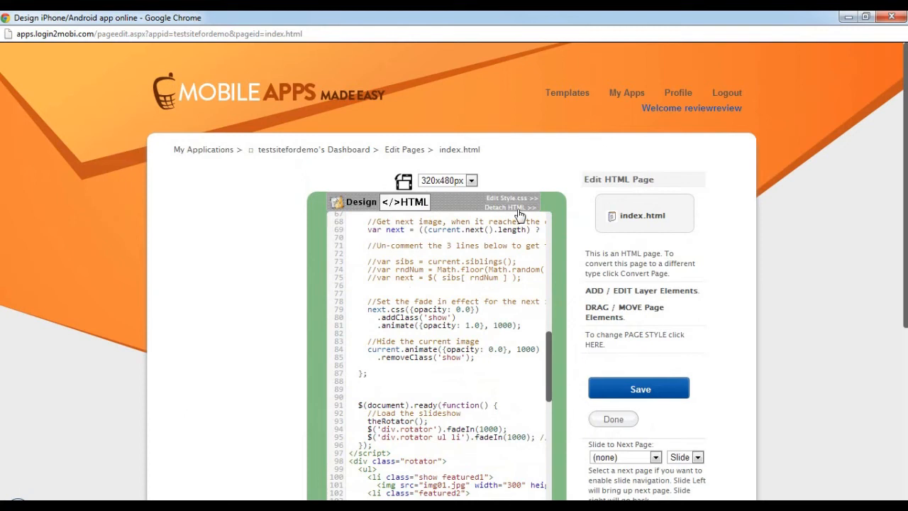
pyautogui.click(520, 215)
pyautogui.scroll(-12, 564, 227)
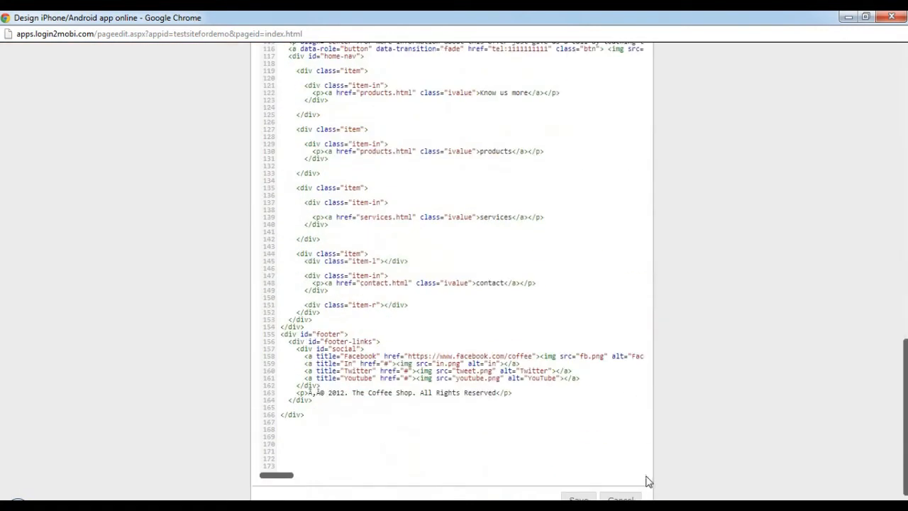
pyautogui.moveTo(647, 482); pyautogui.dragTo(845, 471)
pyautogui.scroll(6, 481, 324)
pyautogui.scroll(-5, 481, 324)
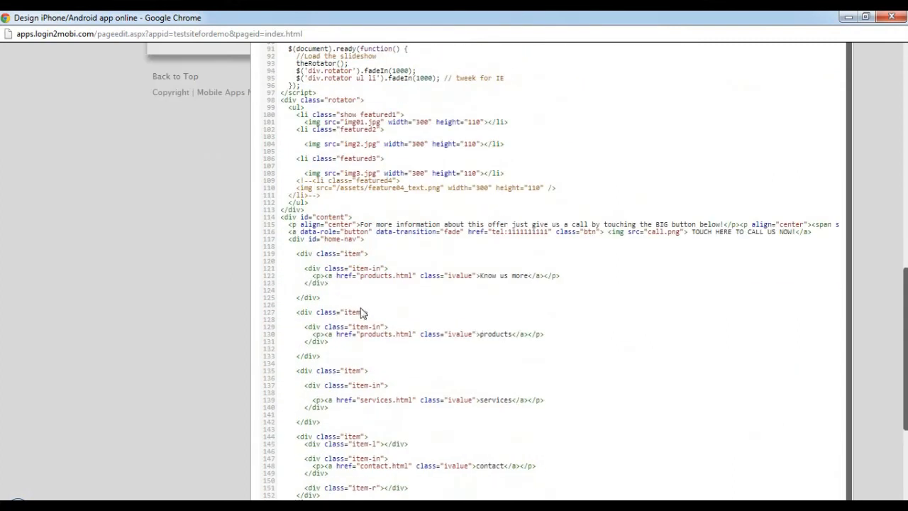
# Duplicate the whole "Know us more" item div directly below itself in home-nav, with a blank line between the two blocks.
pyautogui.doubleClick(313, 268)
pyautogui.click(313, 283)
pyautogui.moveTo(322, 301); pyautogui.dragTo(309, 268)
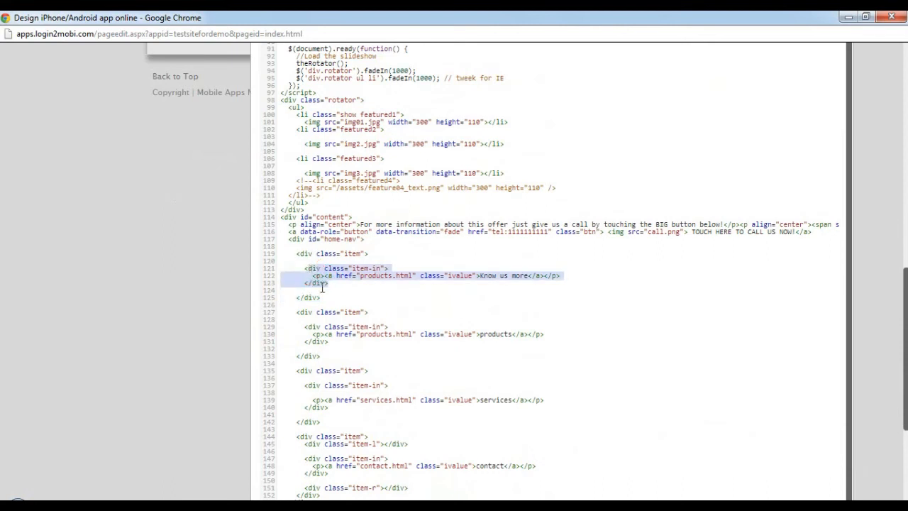
pyautogui.click(307, 271)
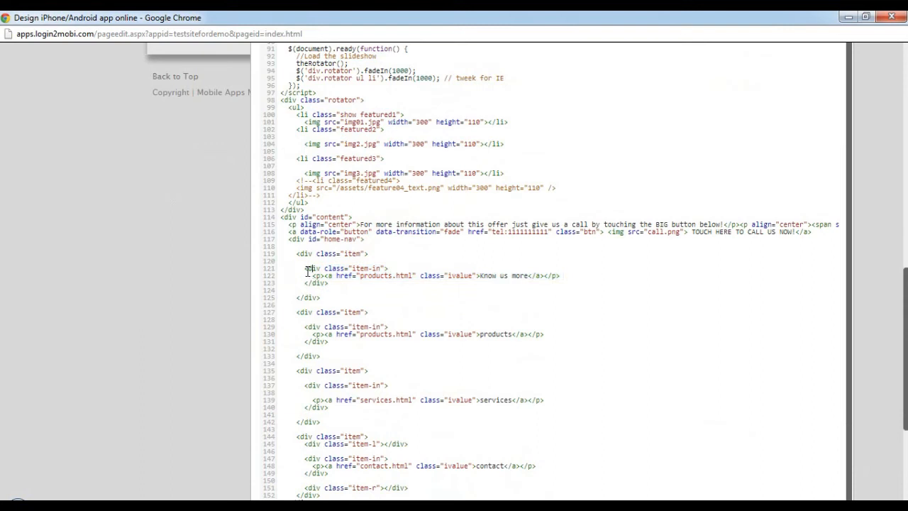
pyautogui.doubleClick(312, 282)
pyautogui.moveTo(321, 299); pyautogui.dragTo(293, 251)
pyautogui.hotkey('ctrl', 'c')
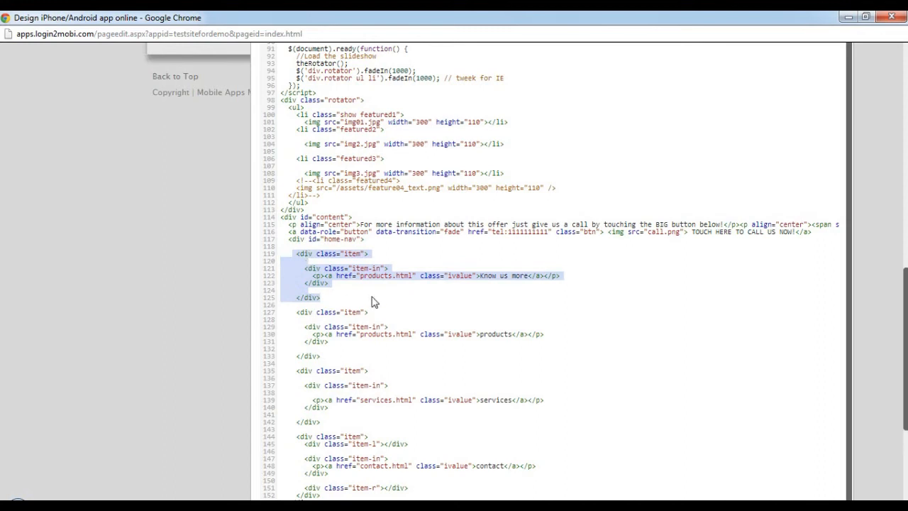
pyautogui.click(334, 300)
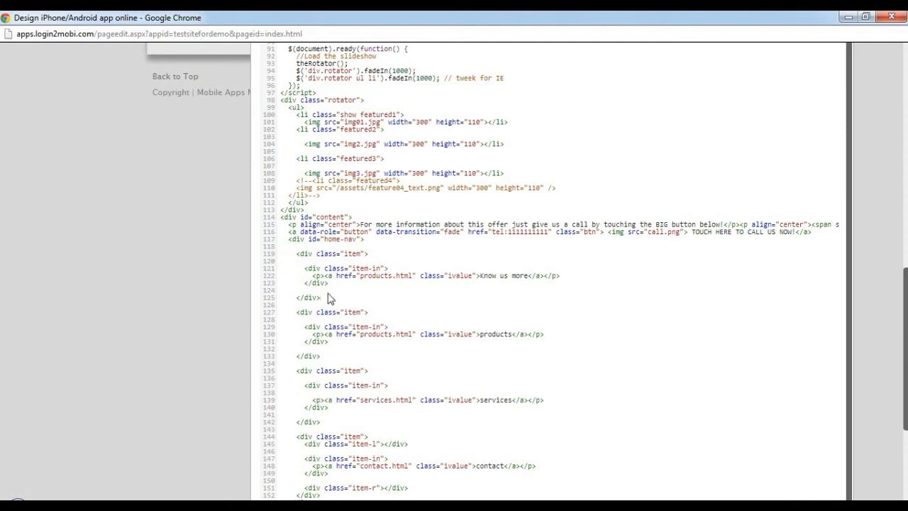
pyautogui.press('Return')
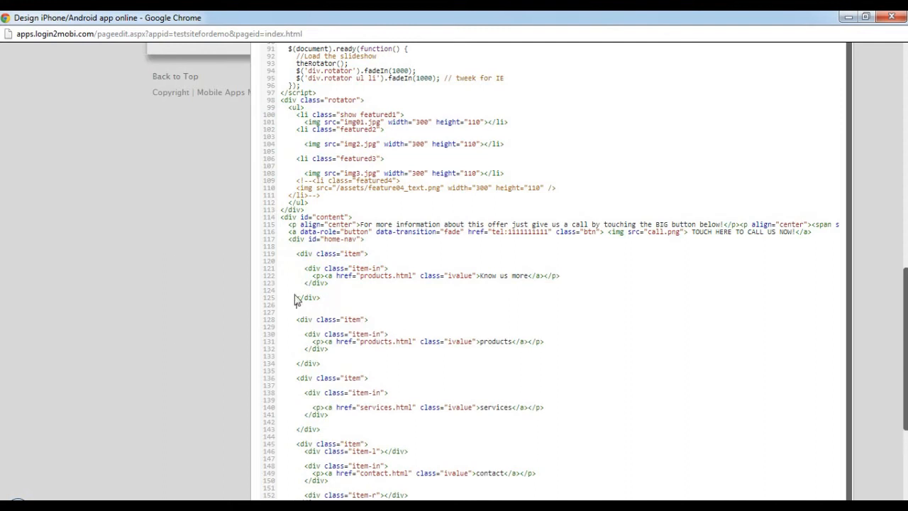
pyautogui.hotkey('ctrl', 'v')
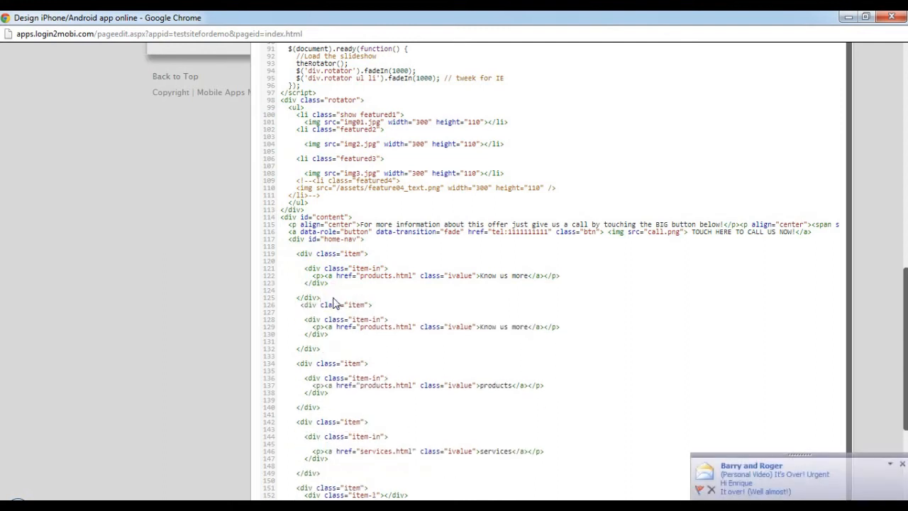
pyautogui.press('Return')
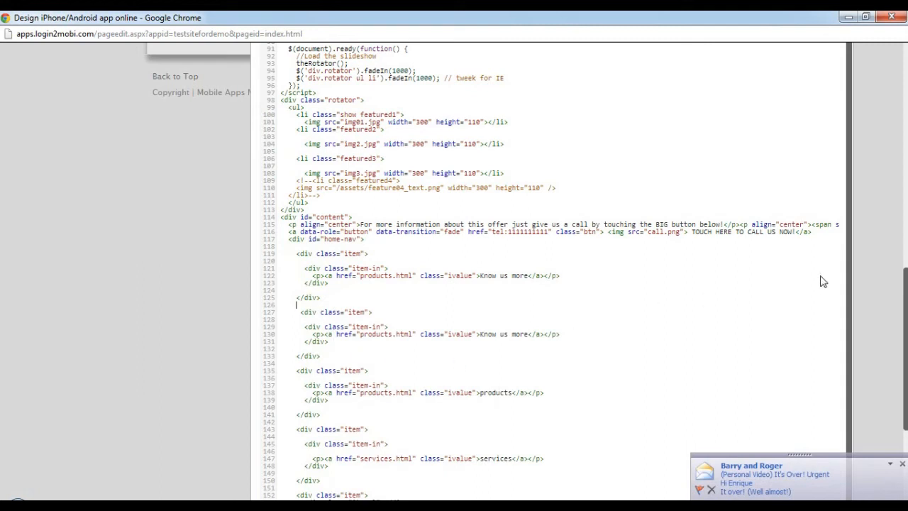
# Dismiss the mail notification, save the HTML code and check the home navigation buttons in the design view.
pyautogui.scroll(-4, 842, 296)
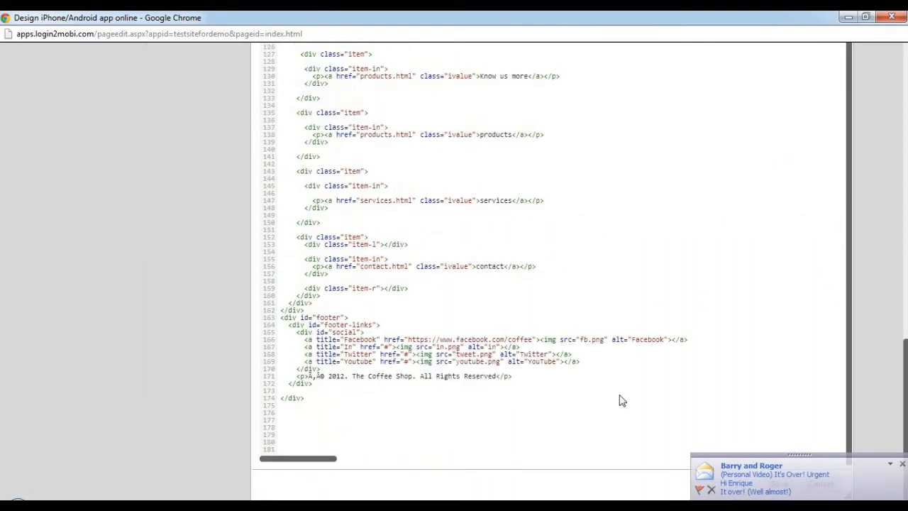
pyautogui.click(901, 464)
pyautogui.click(779, 484)
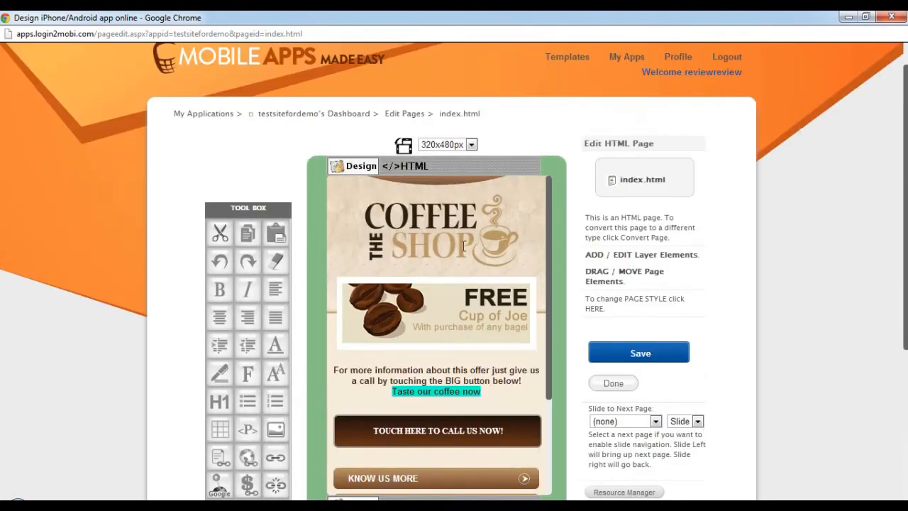
pyautogui.scroll(-3, 419, 323)
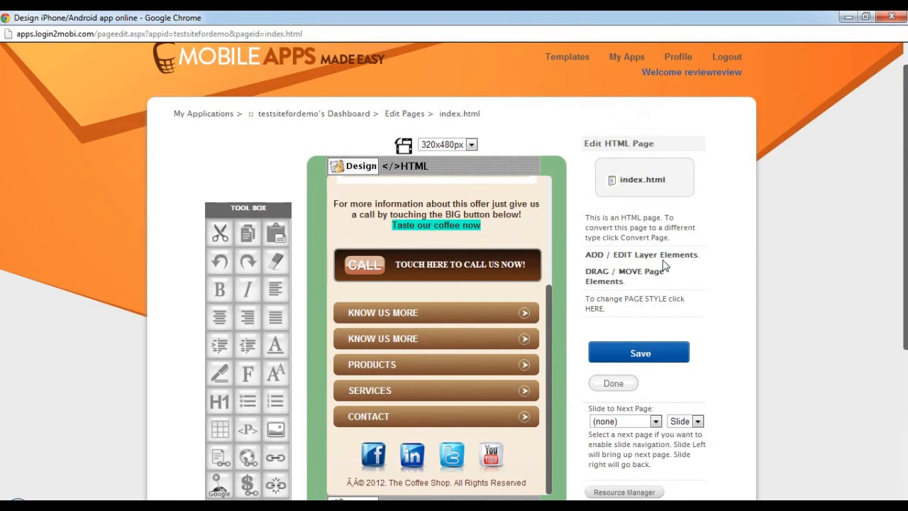
pyautogui.scroll(-1, 571, 305)
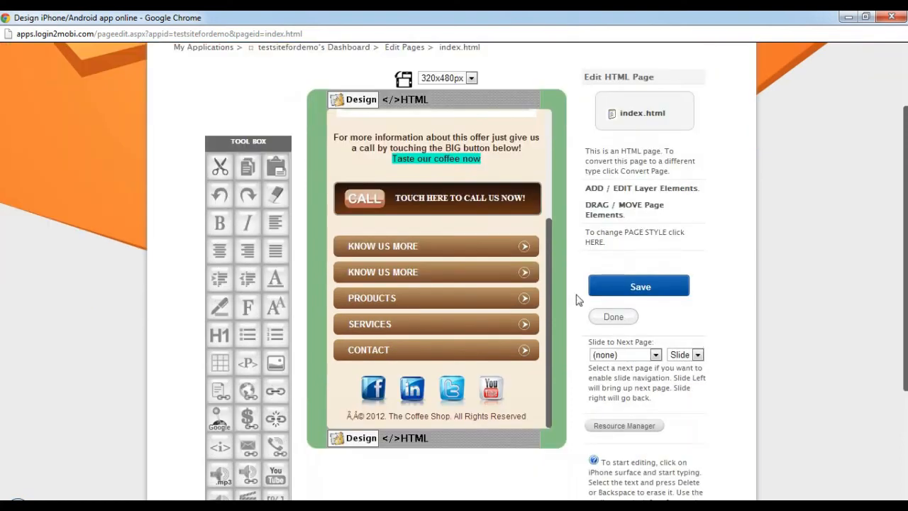
# Look through the page's HTML code in the detached editor for the home-nav items, then close the editor.
pyautogui.click(408, 438)
pyautogui.scroll(-5, 510, 296)
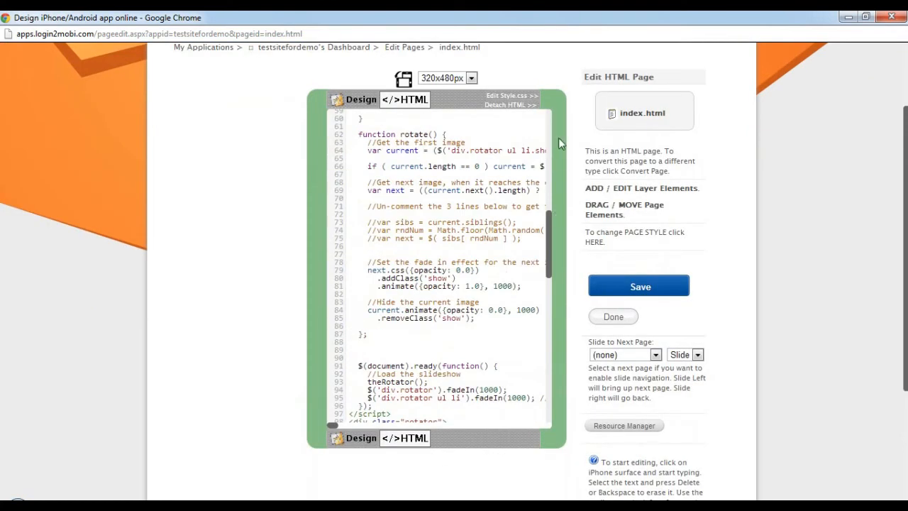
pyautogui.click(514, 104)
pyautogui.scroll(8, 571, 219)
pyautogui.scroll(-1, 371, 329)
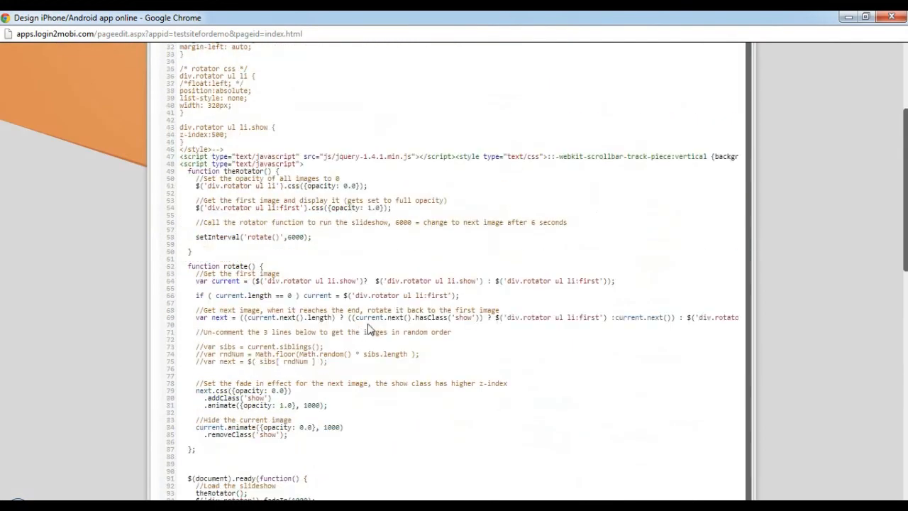
pyautogui.scroll(-3, 357, 329)
pyautogui.scroll(-2, 353, 329)
pyautogui.scroll(8, 350, 328)
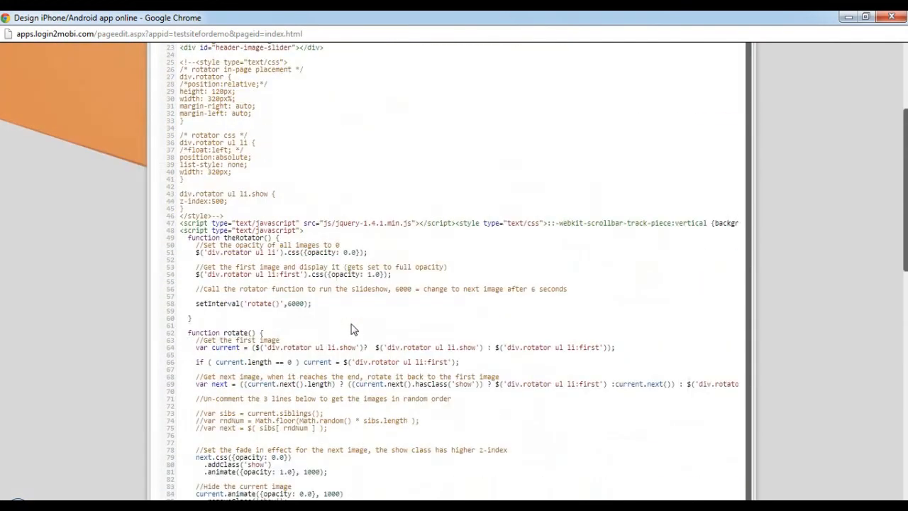
pyautogui.scroll(-2, 355, 326)
pyautogui.scroll(-8, 383, 319)
pyautogui.scroll(7, 386, 320)
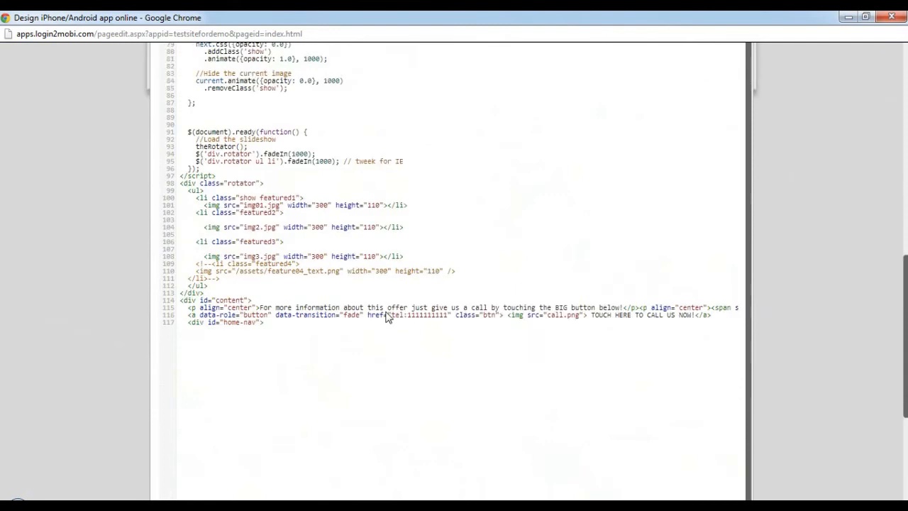
pyautogui.scroll(4, 393, 321)
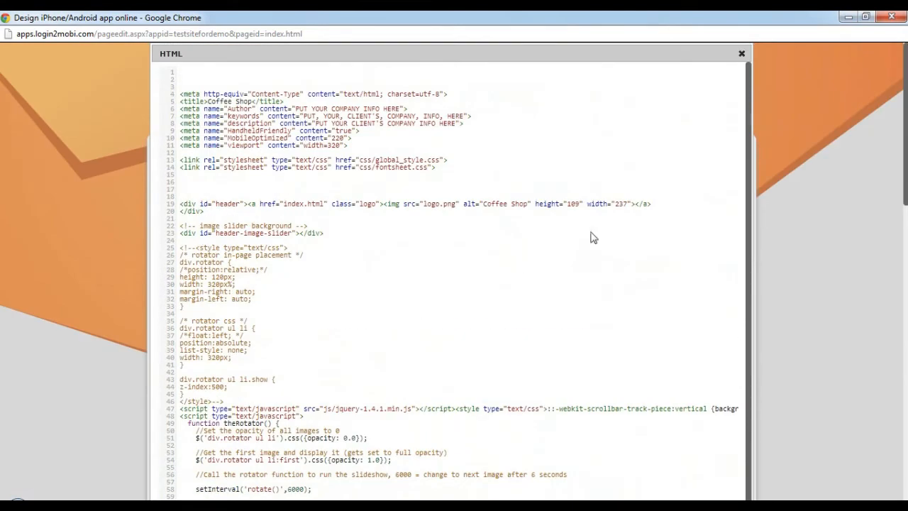
pyautogui.click(741, 56)
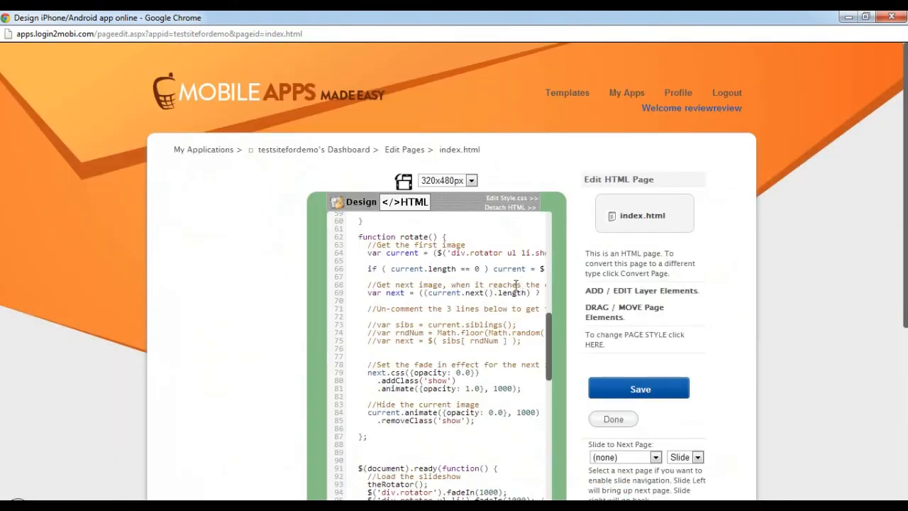
# Search the detached HTML code for "about us", then clear the search and close the editor.
pyautogui.scroll(-10, 502, 273)
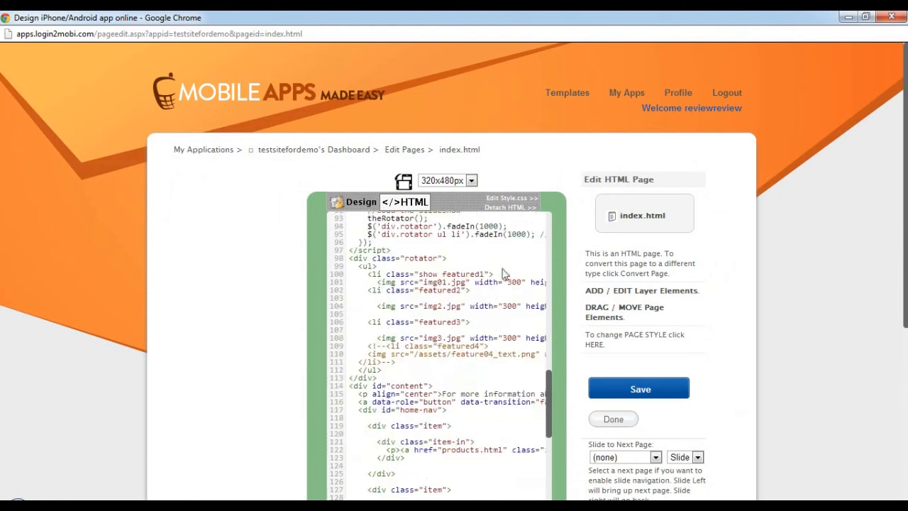
pyautogui.click(515, 207)
pyautogui.scroll(-5, 384, 234)
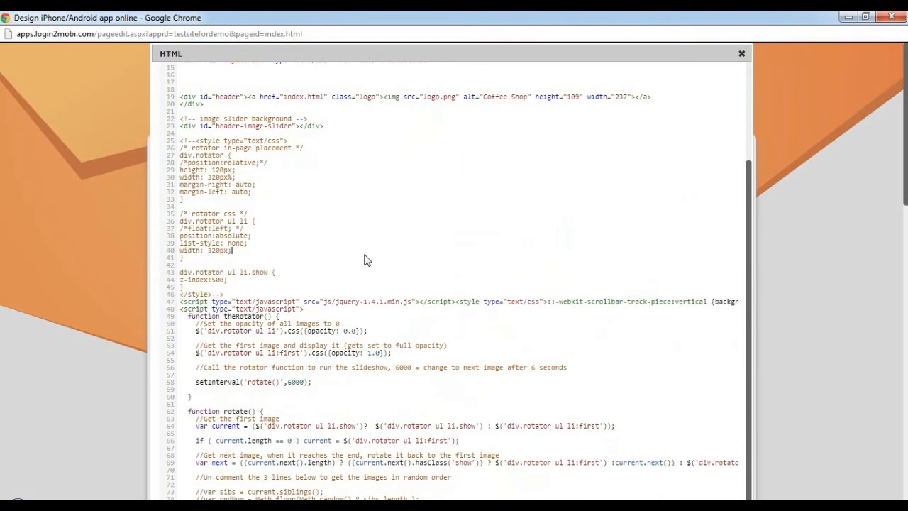
pyautogui.hotkey('ctrl', 'f')
pyautogui.write('about us')
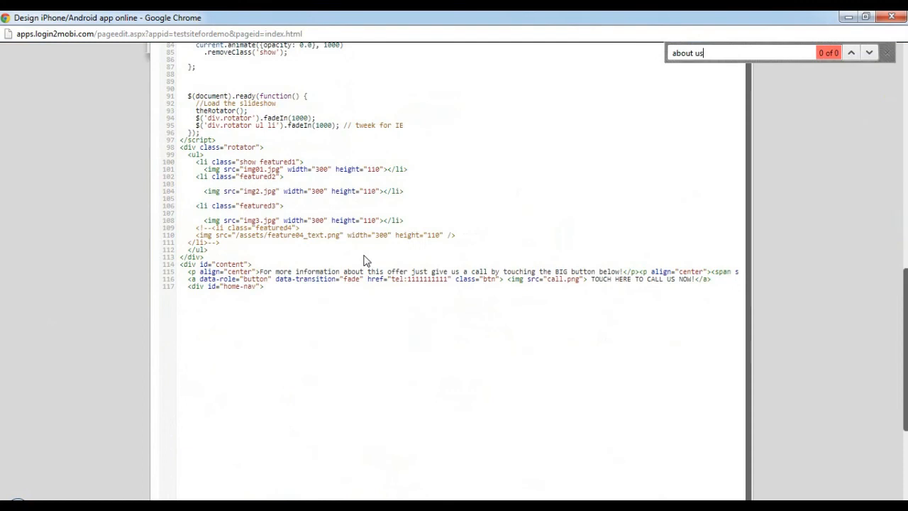
pyautogui.hotkey('ctrl', 'a')
pyautogui.press('BackSpace')
pyautogui.scroll(10, 750, 263)
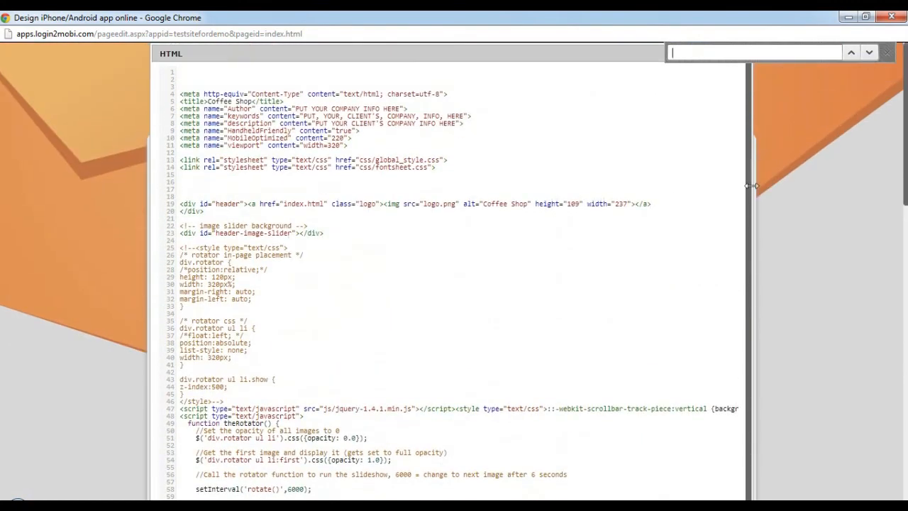
pyautogui.click(886, 52)
pyautogui.click(741, 54)
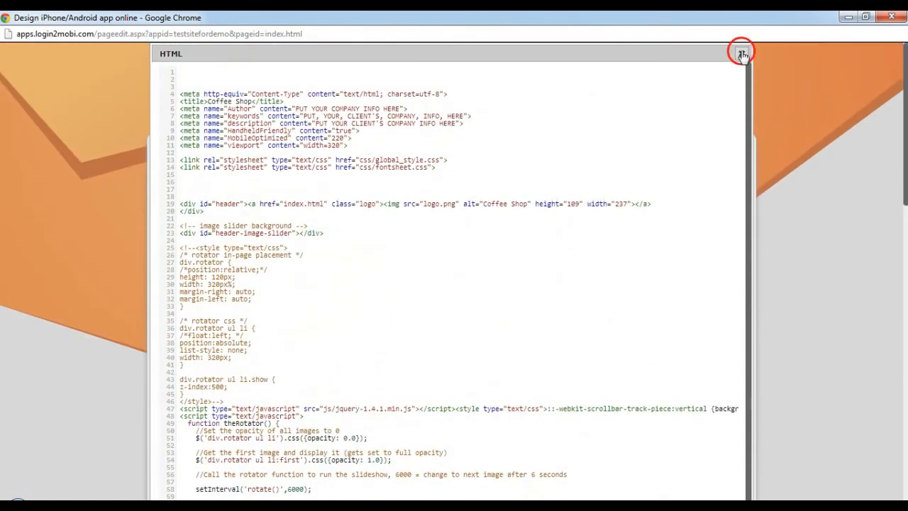
# Return to the design view and examine the page's navigation buttons.
pyautogui.scroll(-2, 605, 238)
pyautogui.click(359, 71)
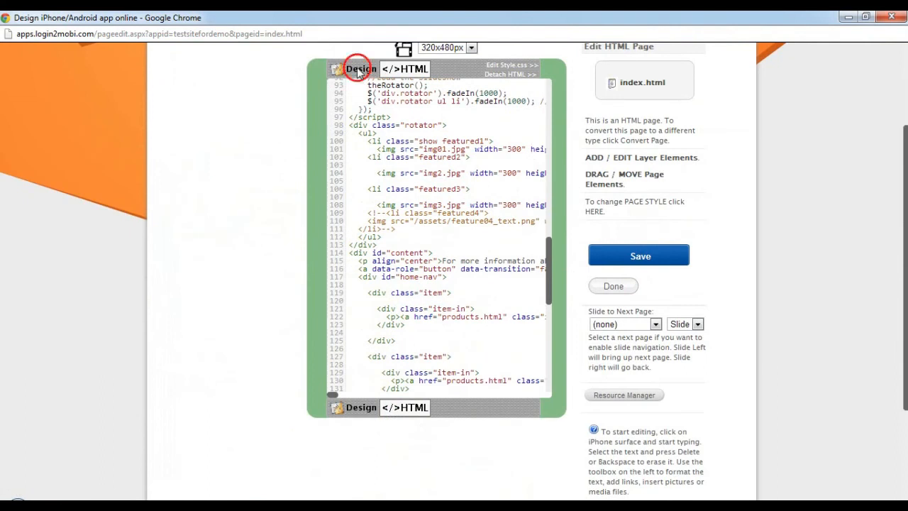
pyautogui.scroll(-1, 500, 197)
pyautogui.scroll(1, 542, 391)
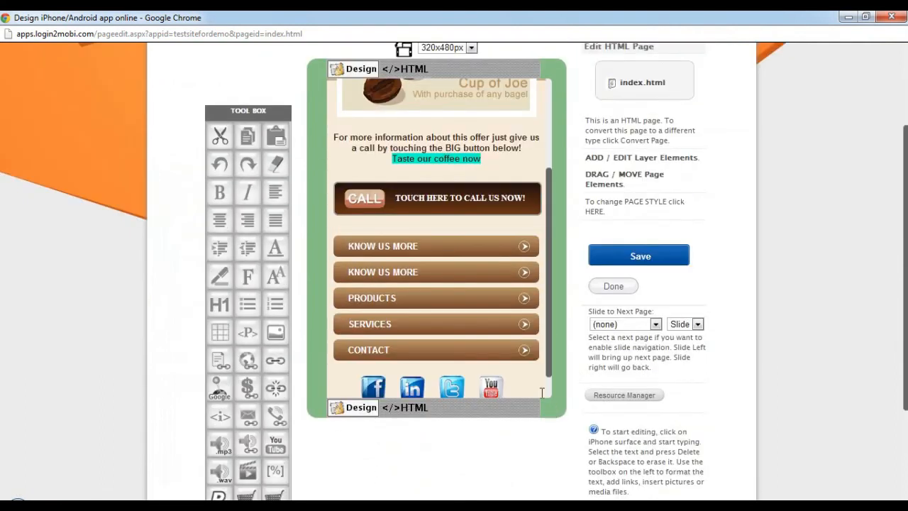
# Open the page's HTML code and examine the first home-nav item and the call button's phone link.
pyautogui.click(406, 407)
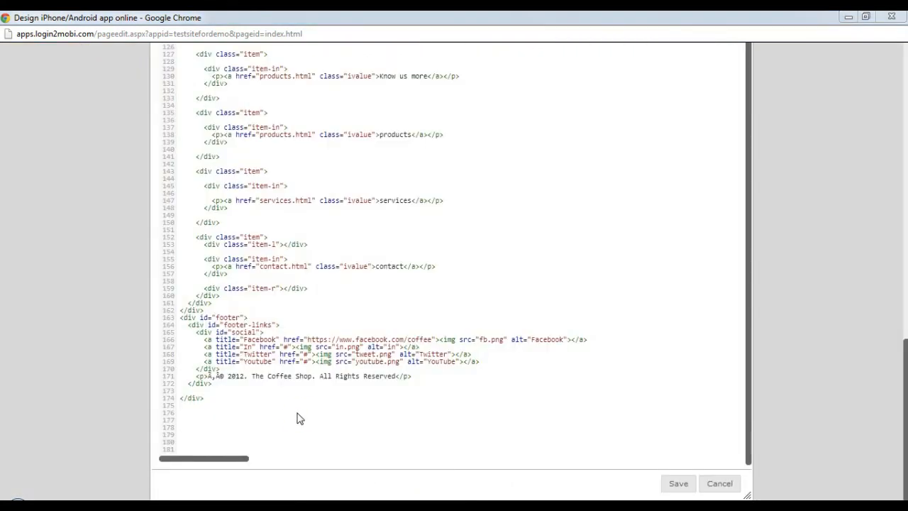
pyautogui.scroll(8, 852, 315)
pyautogui.scroll(-1, 415, 314)
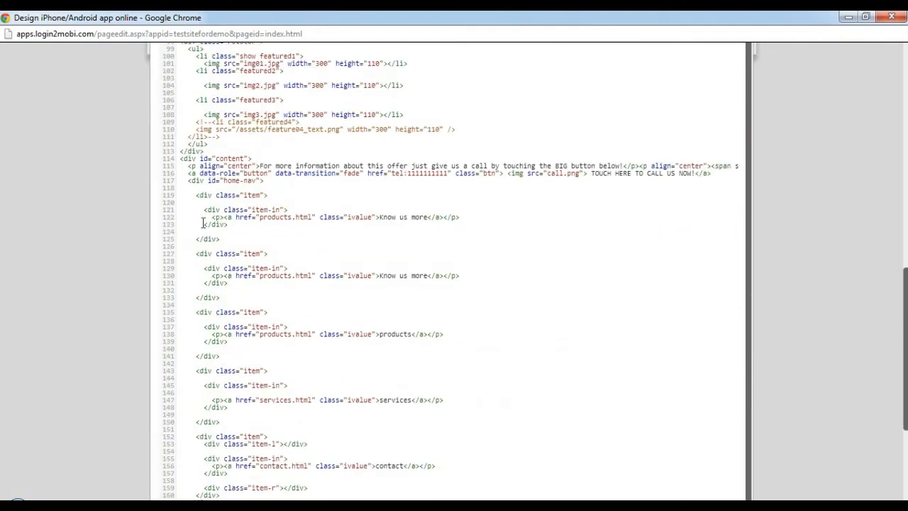
pyautogui.moveTo(193, 194); pyautogui.dragTo(234, 241)
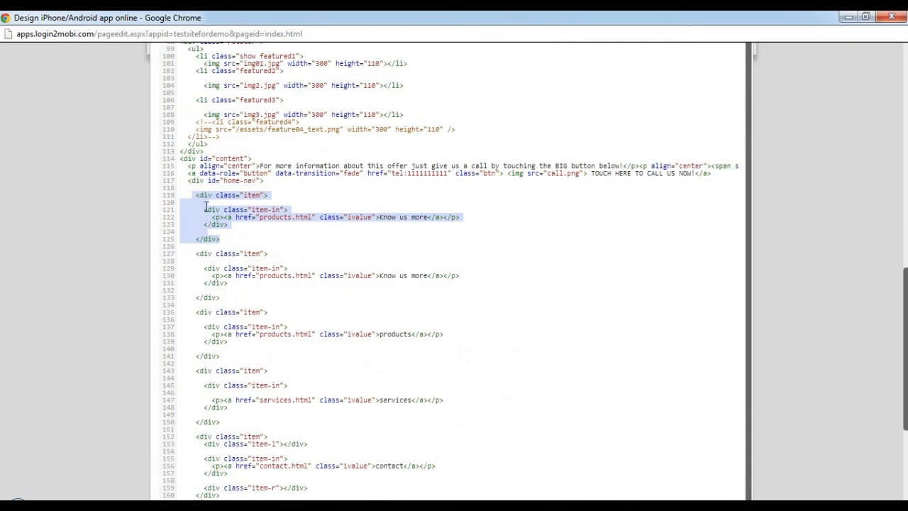
pyautogui.click(225, 242)
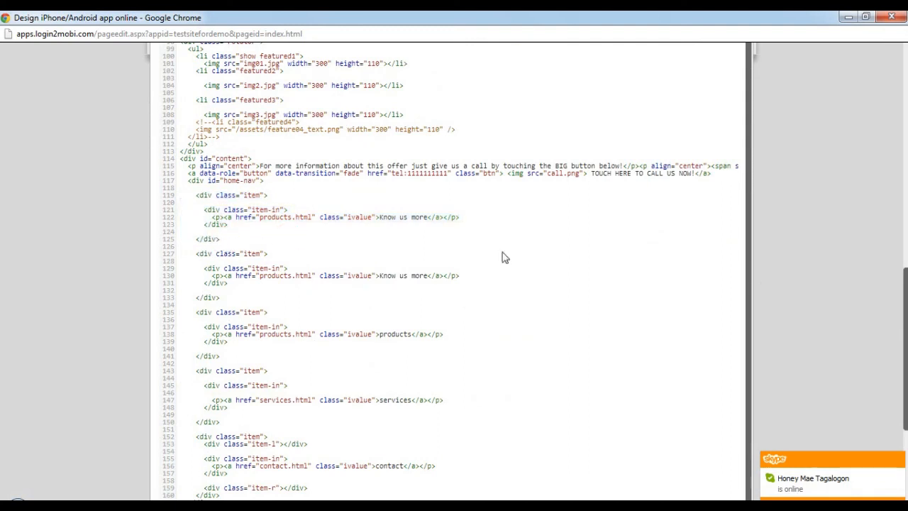
pyautogui.moveTo(408, 178); pyautogui.dragTo(446, 176)
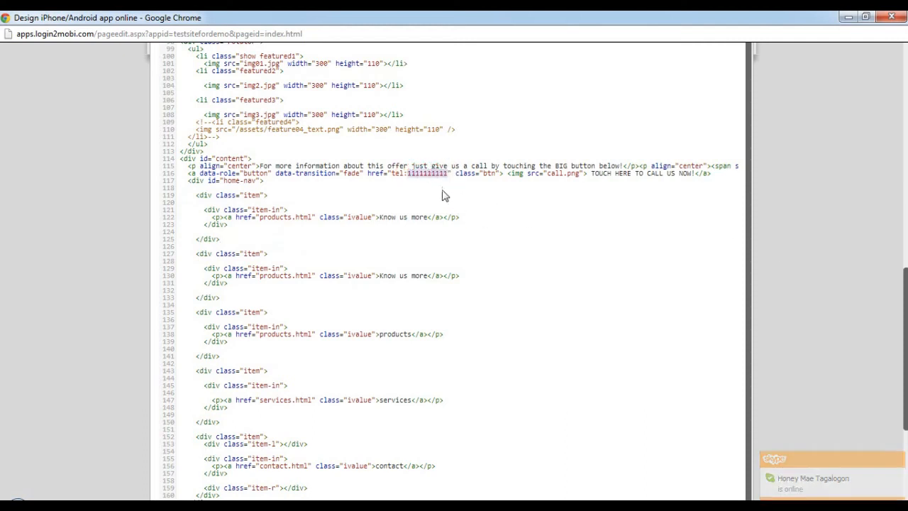
pyautogui.moveTo(190, 165); pyautogui.dragTo(714, 175)
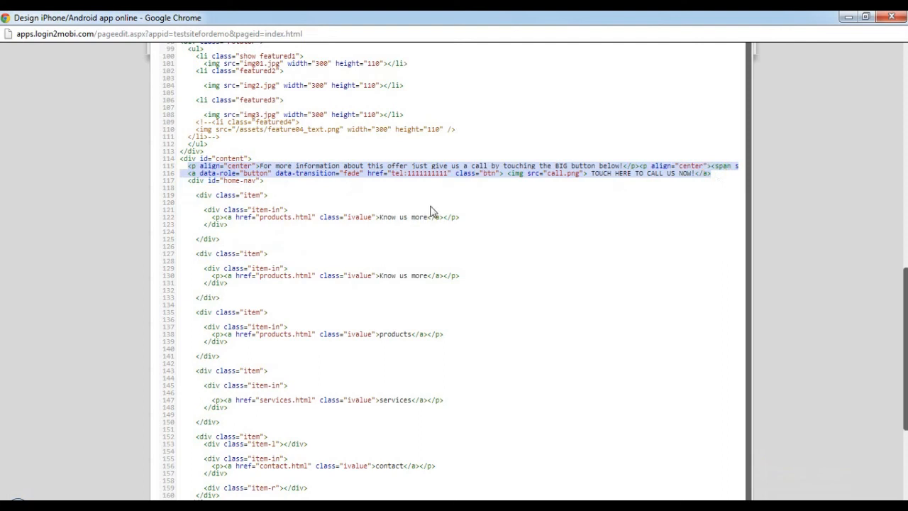
pyautogui.tripleClick(432, 210)
# Look through the image rotator script, the products navigation item and the footer section of the HTML code.
pyautogui.scroll(3, 398, 236)
pyautogui.click(370, 231)
pyautogui.scroll(5, 368, 237)
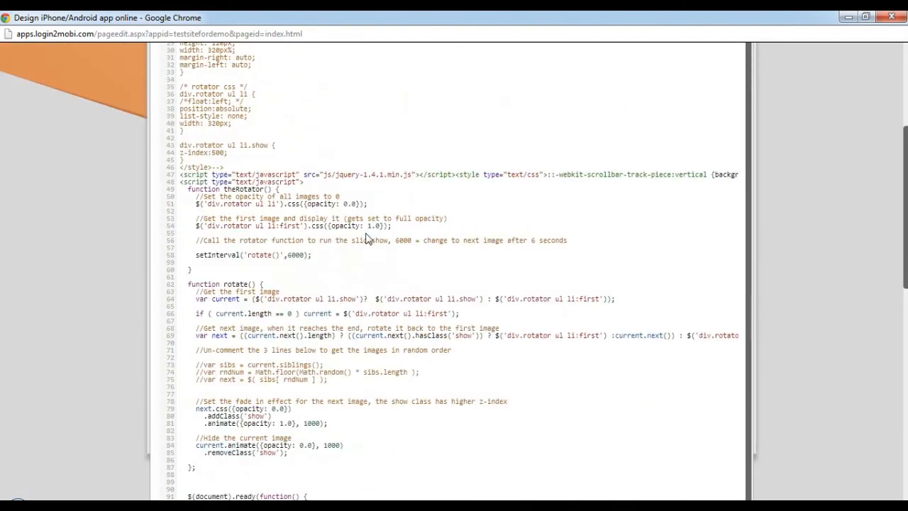
pyautogui.scroll(-8, 372, 212)
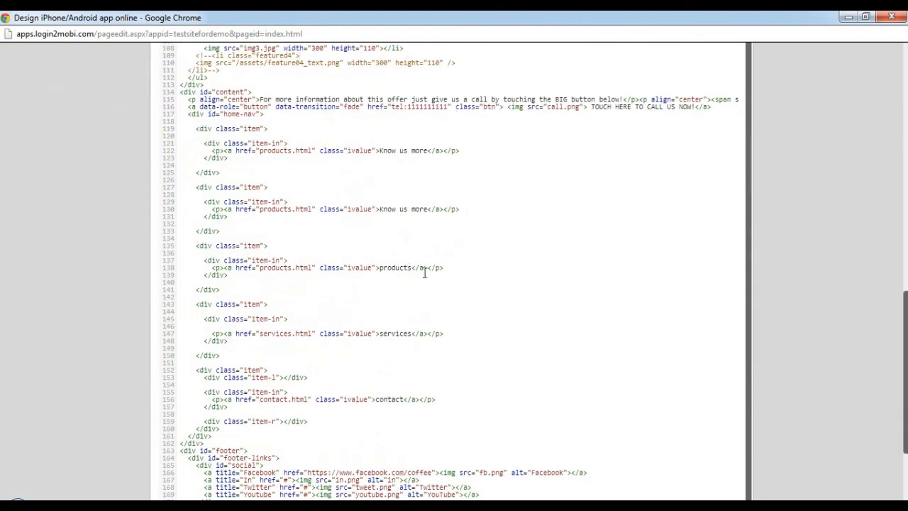
pyautogui.moveTo(445, 269); pyautogui.dragTo(197, 253)
pyautogui.click(295, 322)
pyautogui.scroll(-2, 294, 323)
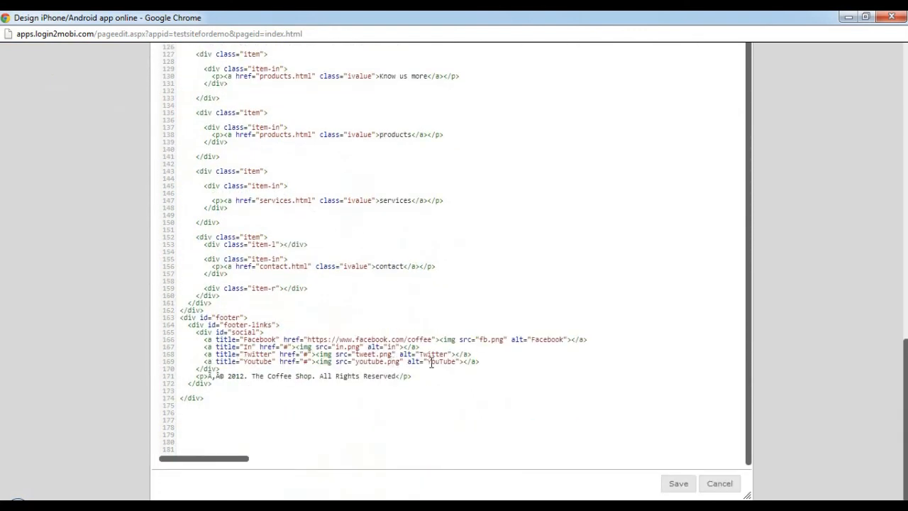
pyautogui.click(308, 362)
pyautogui.press('BackSpace')
pyautogui.write('htt')
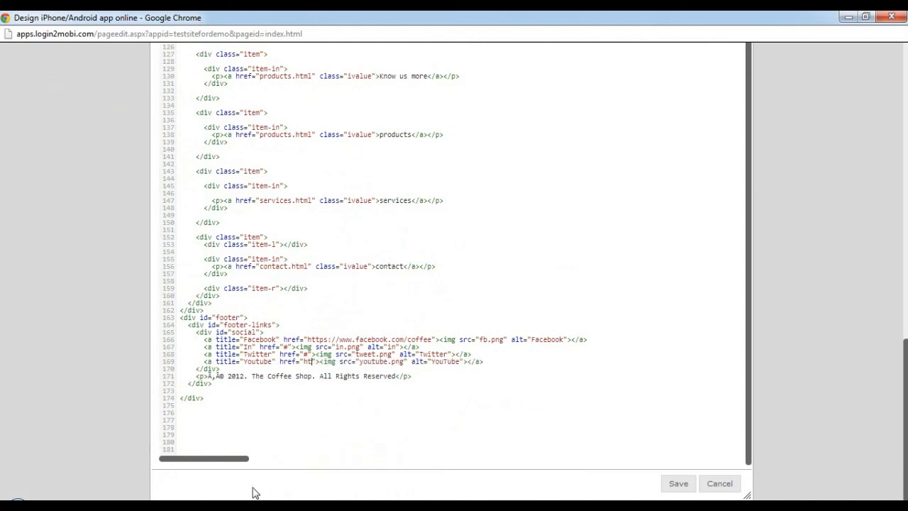
pyautogui.write('p:')
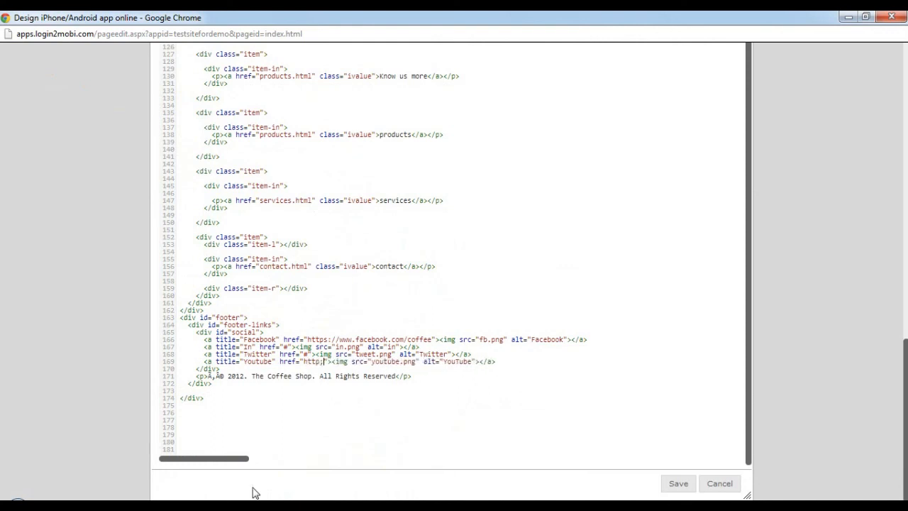
pyautogui.write('//youtub')
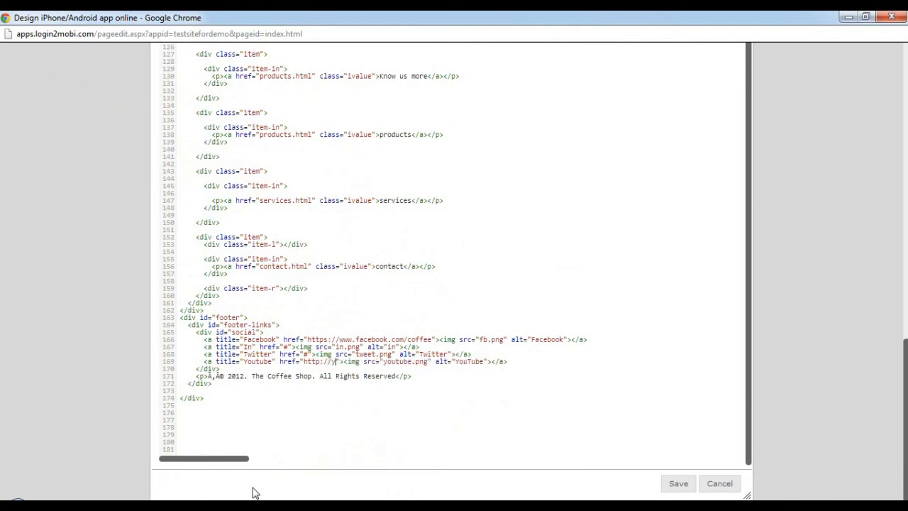
pyautogui.write('e.com/use')
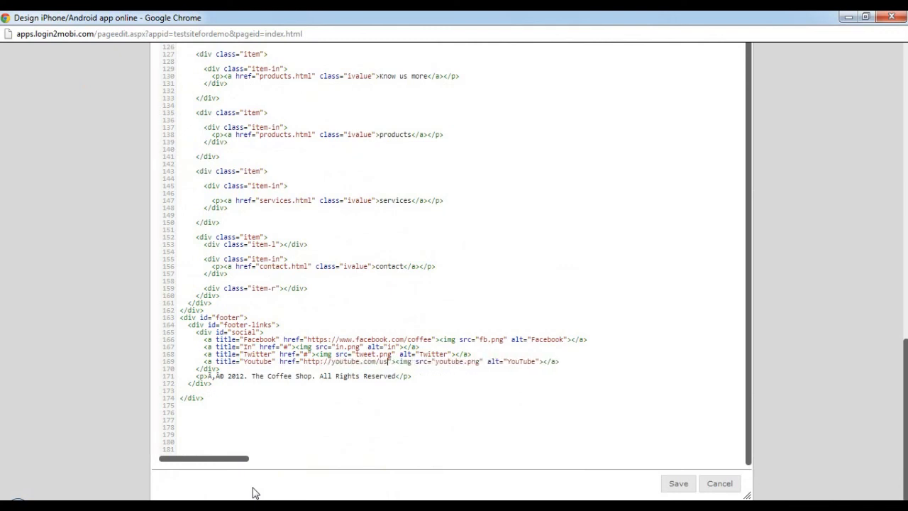
pyautogui.write('r/squeezemobi')
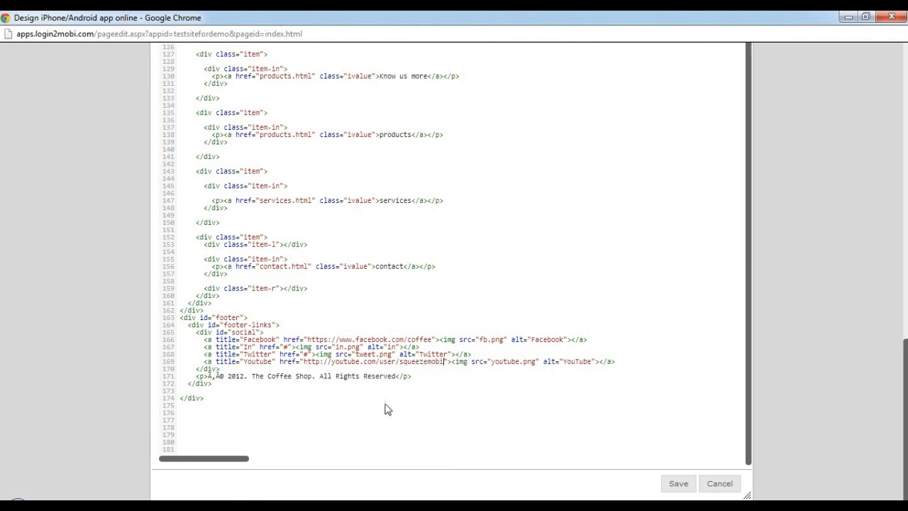
pyautogui.moveTo(360, 362); pyautogui.dragTo(470, 364)
pyautogui.click(440, 393)
# Delete the entire Twitter link line from the footer's social links code.
pyautogui.doubleClick(306, 354)
pyautogui.moveTo(289, 347); pyautogui.dragTo(399, 347)
pyautogui.moveTo(471, 354); pyautogui.dragTo(196, 354)
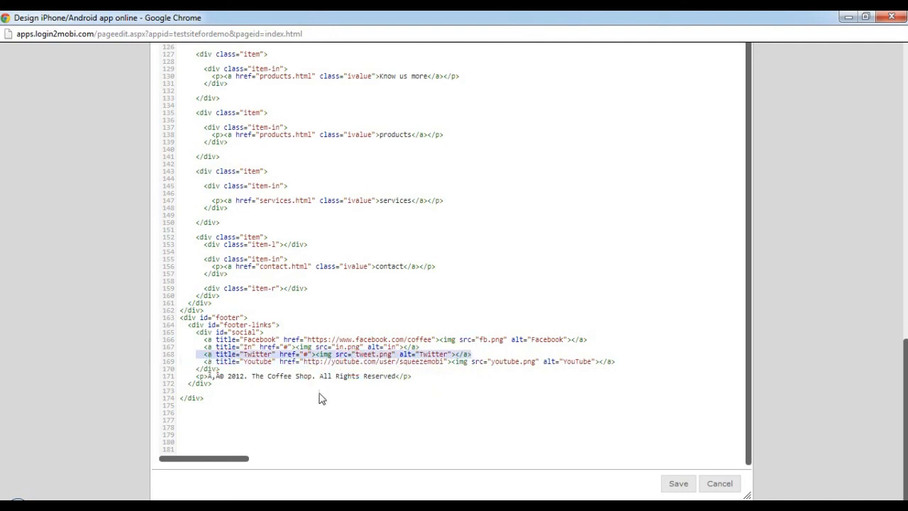
pyautogui.press('Delete')
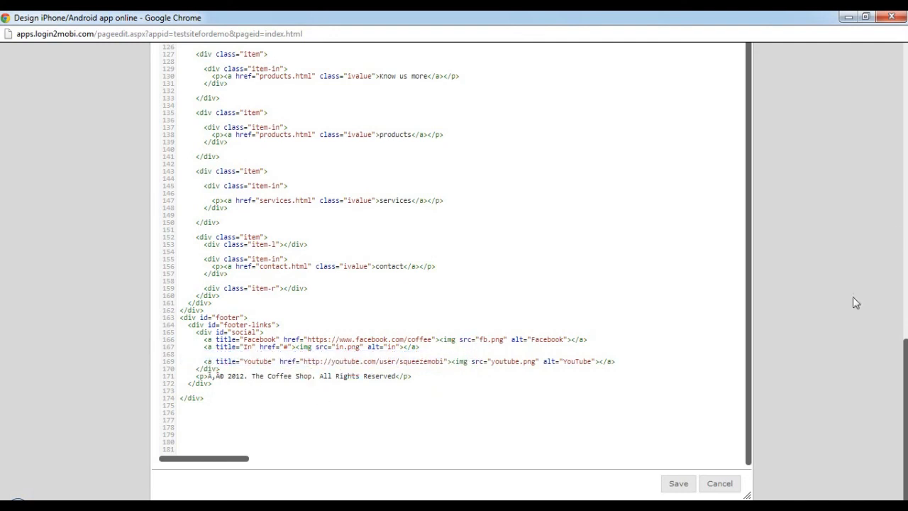
# Save the HTML code and check the footer's social icons in the design view.
pyautogui.click(678, 484)
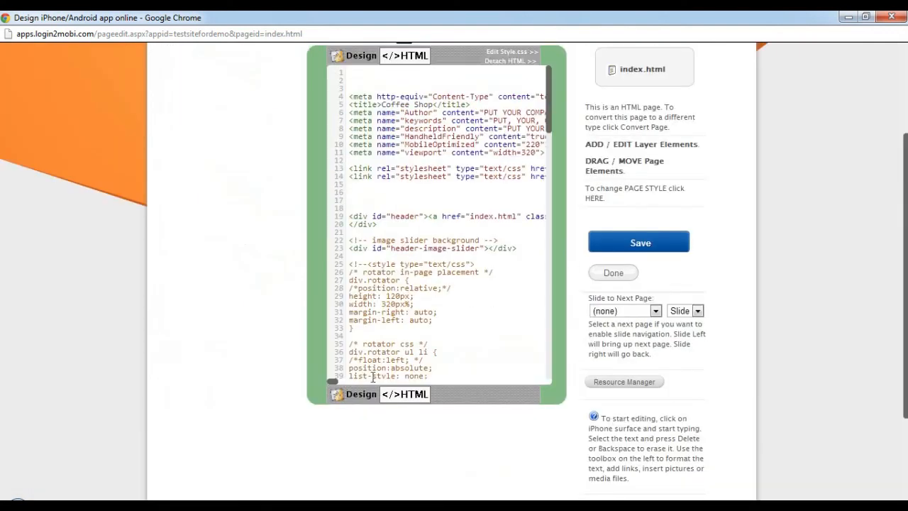
pyautogui.click(367, 399)
pyautogui.scroll(-2, 454, 270)
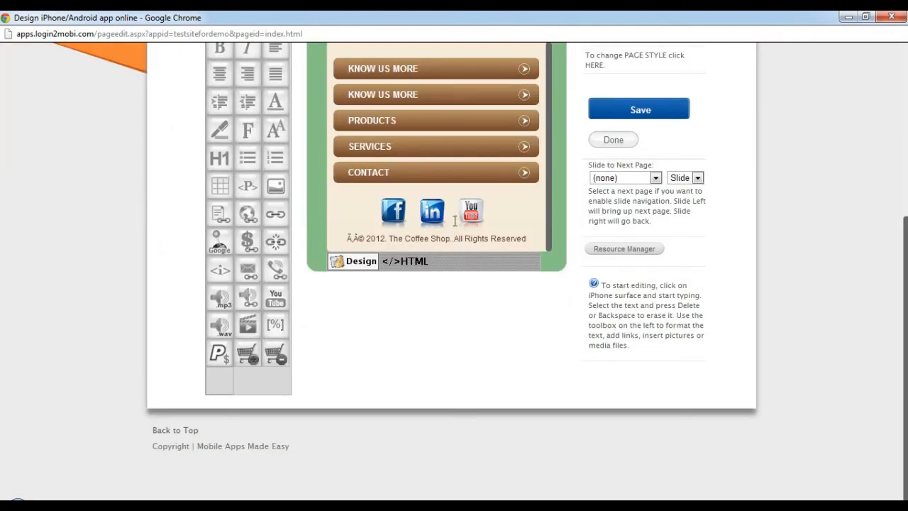
pyautogui.scroll(3, 830, 278)
pyautogui.scroll(5, 550, 319)
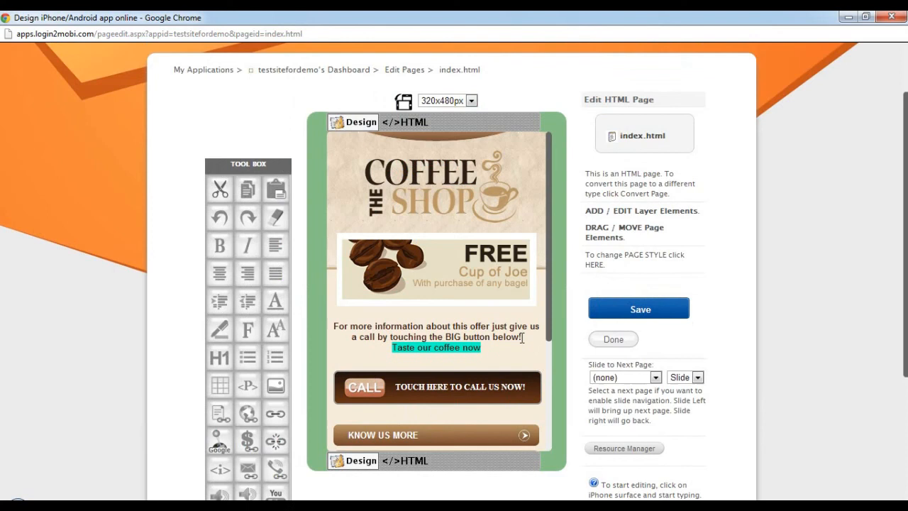
# Examine the page editing options for adding or editing layer elements and for moving page elements.
pyautogui.scroll(-2, 556, 308)
pyautogui.moveTo(585, 225); pyautogui.dragTo(650, 246)
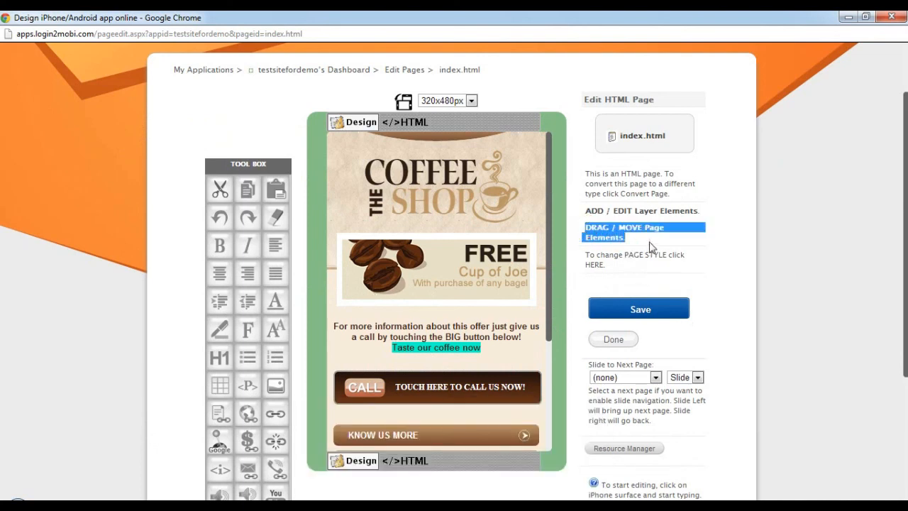
pyautogui.click(677, 230)
pyautogui.moveTo(708, 210); pyautogui.dragTo(615, 211)
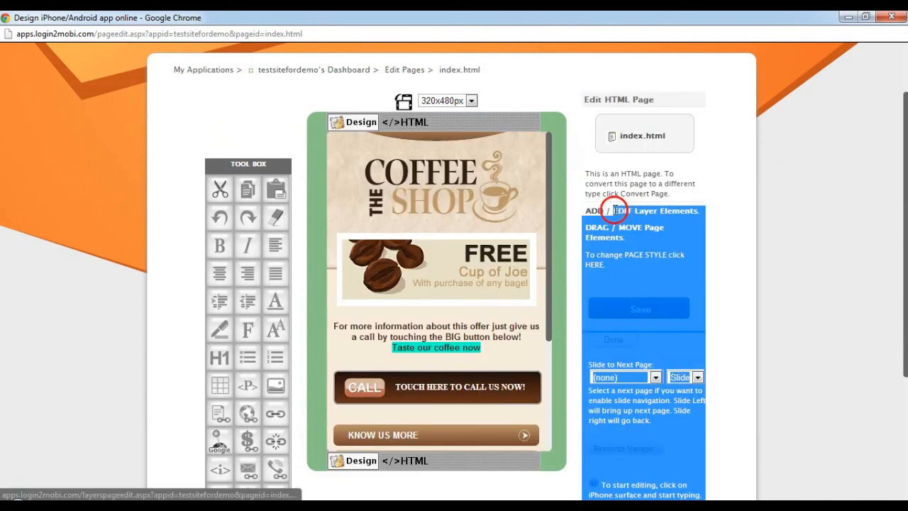
pyautogui.click(742, 205)
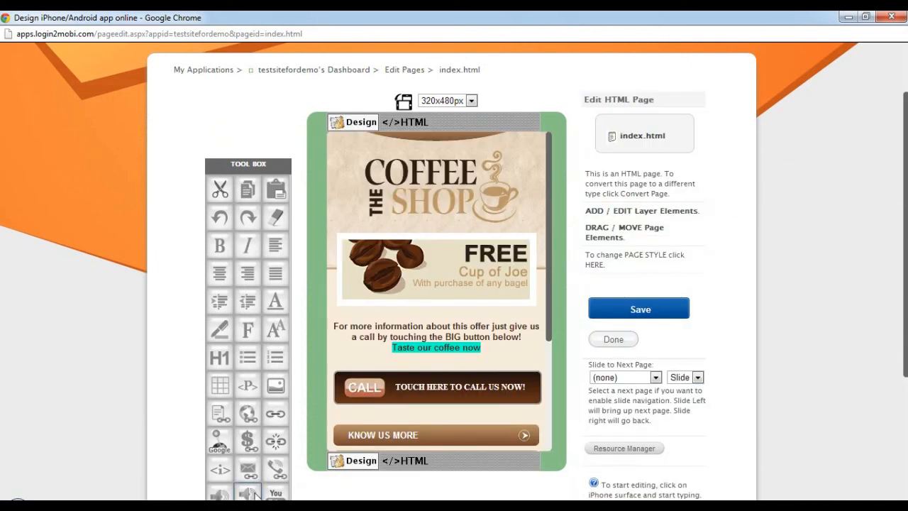
pyautogui.moveTo(238, 507)
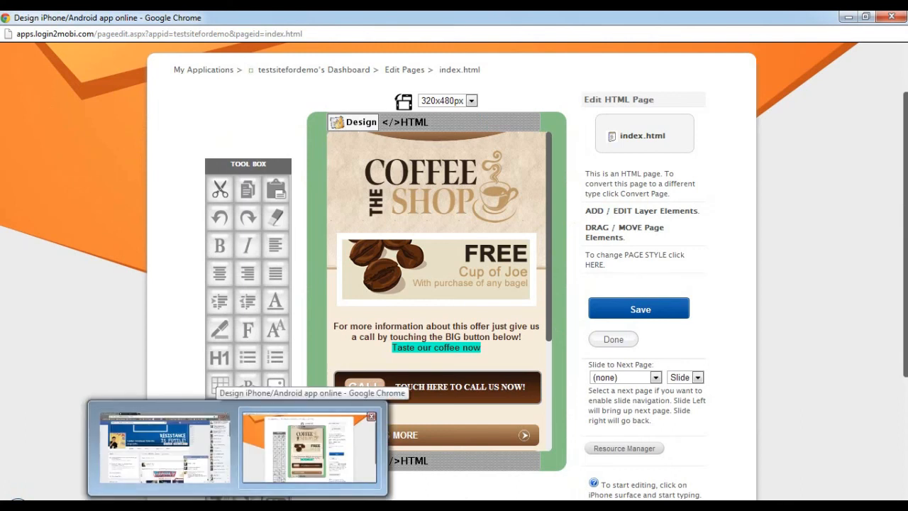
pyautogui.scroll(-3, 716, 181)
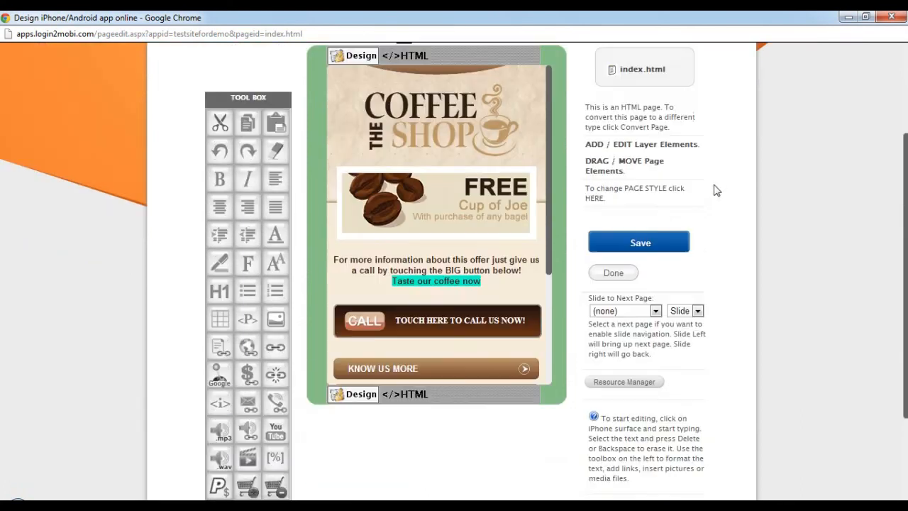
pyautogui.scroll(2, 635, 312)
pyautogui.scroll(2, 611, 293)
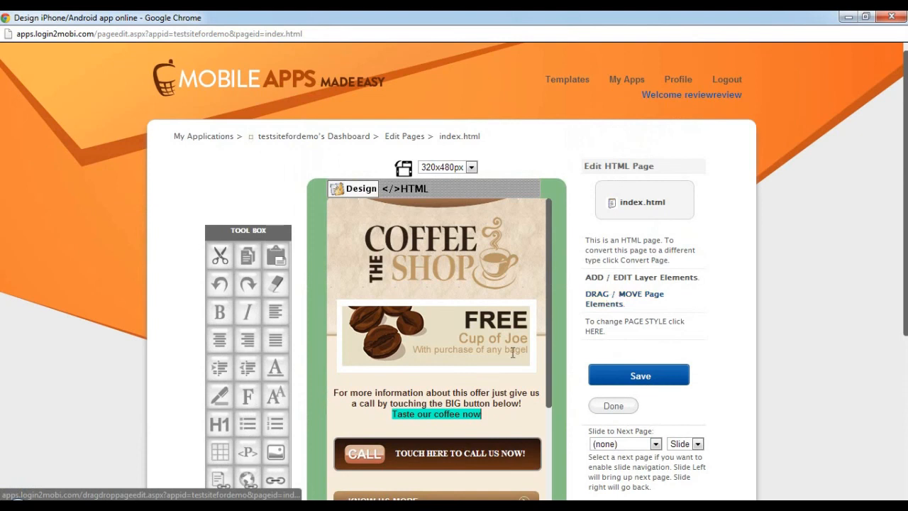
# Select the offer text above the call button, including "Taste our coffee now", in the design view.
pyautogui.click(475, 414)
pyautogui.moveTo(475, 414); pyautogui.dragTo(334, 392)
pyautogui.click(409, 403)
pyautogui.moveTo(484, 415)
pyautogui.mouseDown()
pyautogui.moveTo(330, 389)
pyautogui.moveTo(432, 399)
pyautogui.moveTo(482, 422)
pyautogui.mouseUp()
pyautogui.click(383, 409)
pyautogui.scroll(-4, 766, 349)
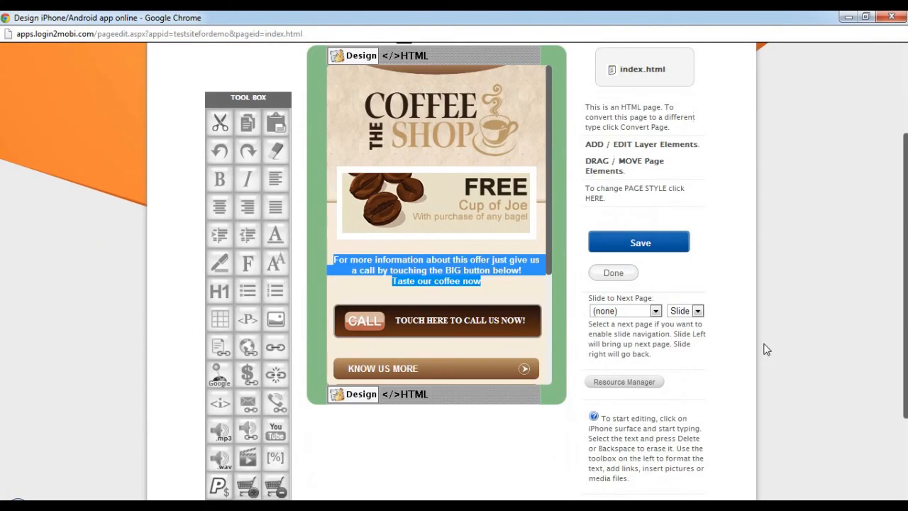